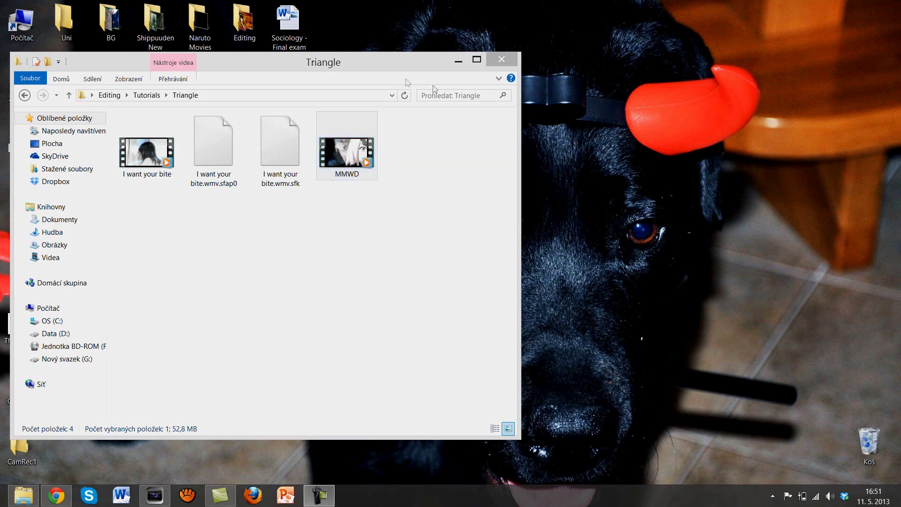
Play the MMWD video from the Triangle folder, pause it on the split triangle effect, and close the player
mouse_move(384, 70)
mouse_down()
mouse_move(415, 78)
mouse_move(399, 75)
mouse_move(375, 26)
mouse_move(385, 27)
mouse_move(387, 59)
mouse_up()
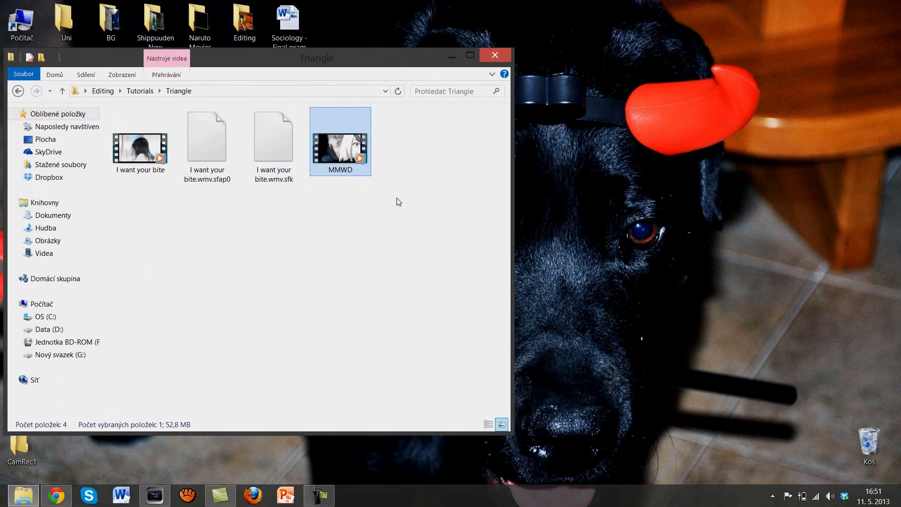
double_click(357, 166)
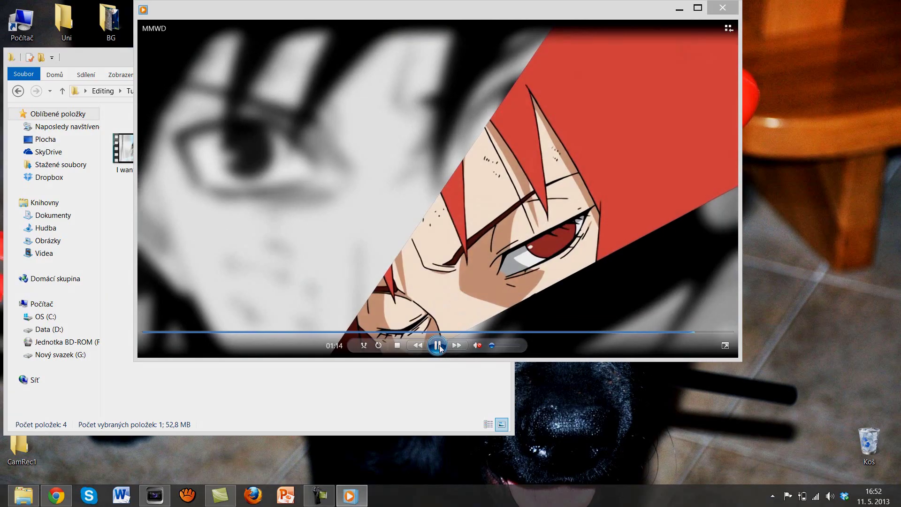
click(438, 346)
click(439, 349)
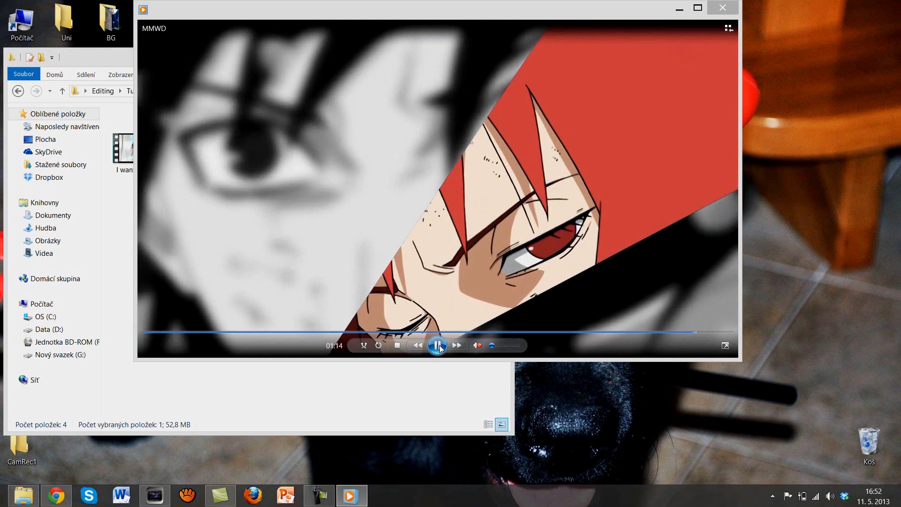
click(439, 349)
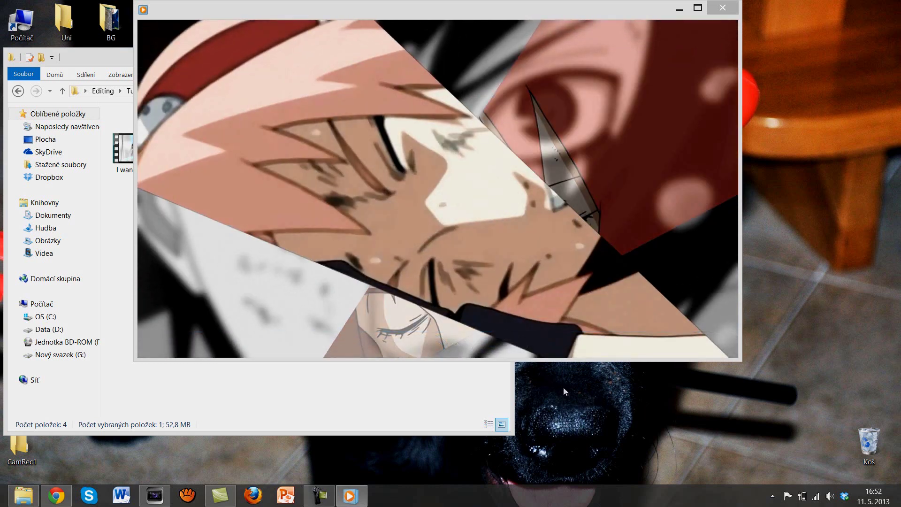
mouse_move(307, 336)
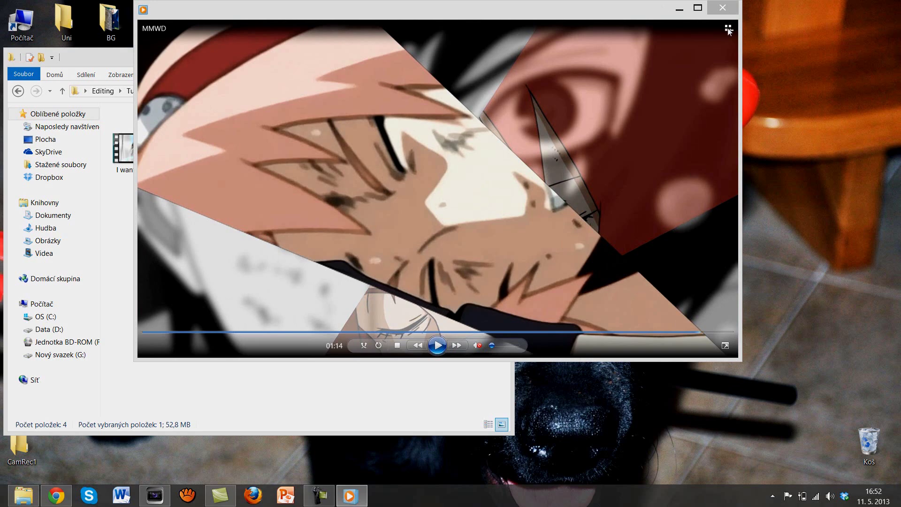
click(731, 9)
Switch to Vegas Pro and delete the long video clip with its audio from tracks 2 and 3
click(164, 494)
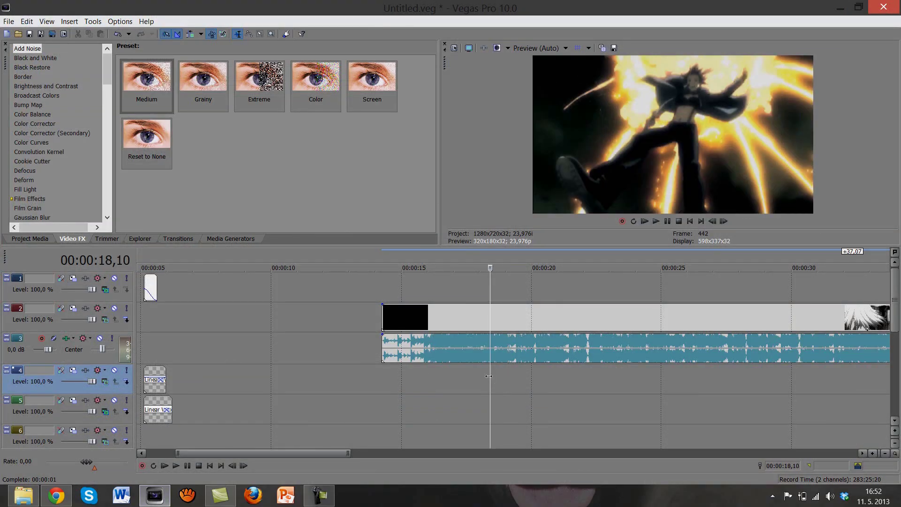
mouse_move(490, 375)
mouse_down()
mouse_move(509, 374)
mouse_move(499, 375)
mouse_up()
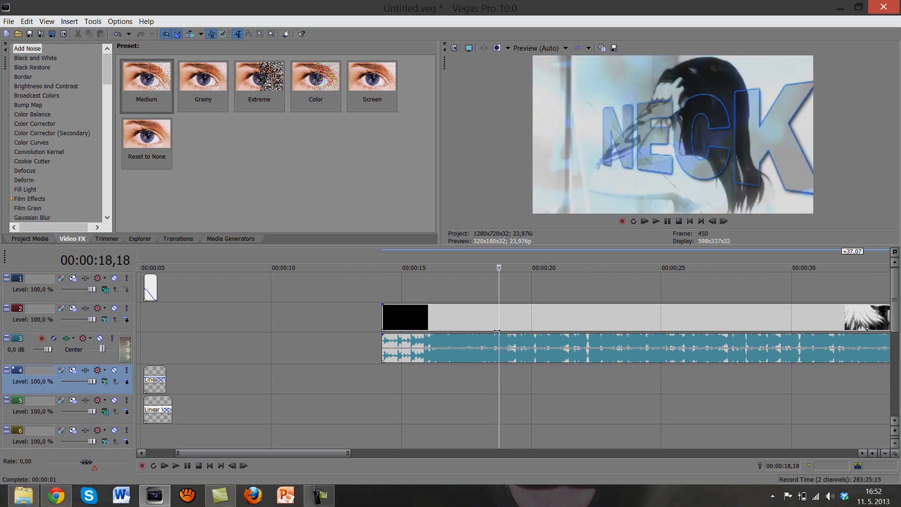
right_click(527, 325)
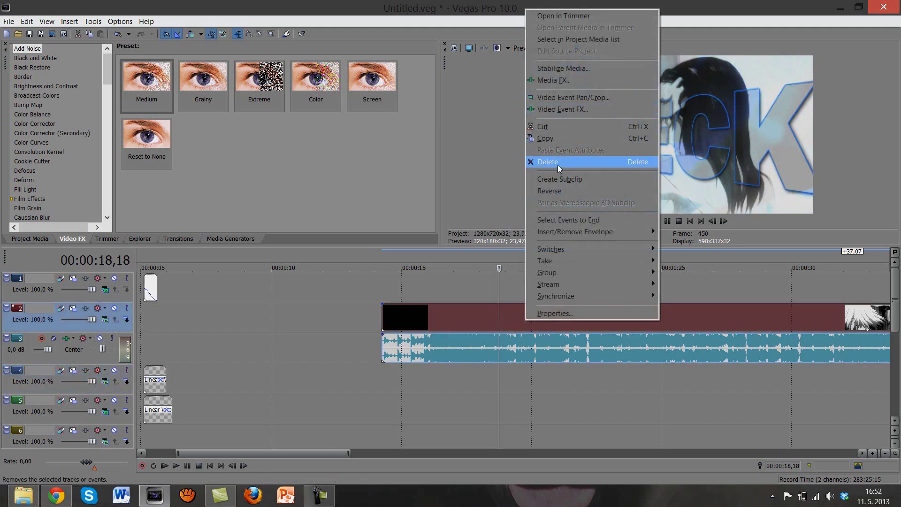
click(545, 161)
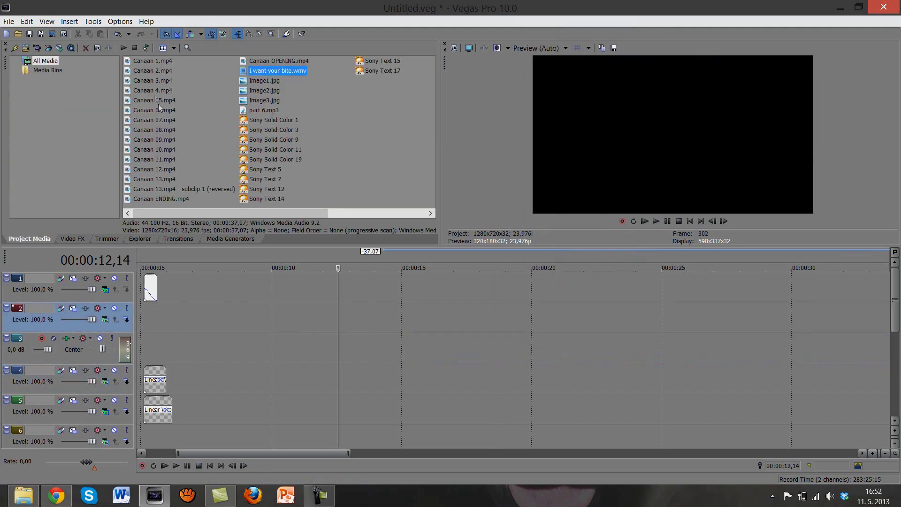
Open Canaan 4.mp4 in the Trimmer and insert markers at 00:10:24,03 and 00:10:25,19 around the bridge scene
right_click(158, 91)
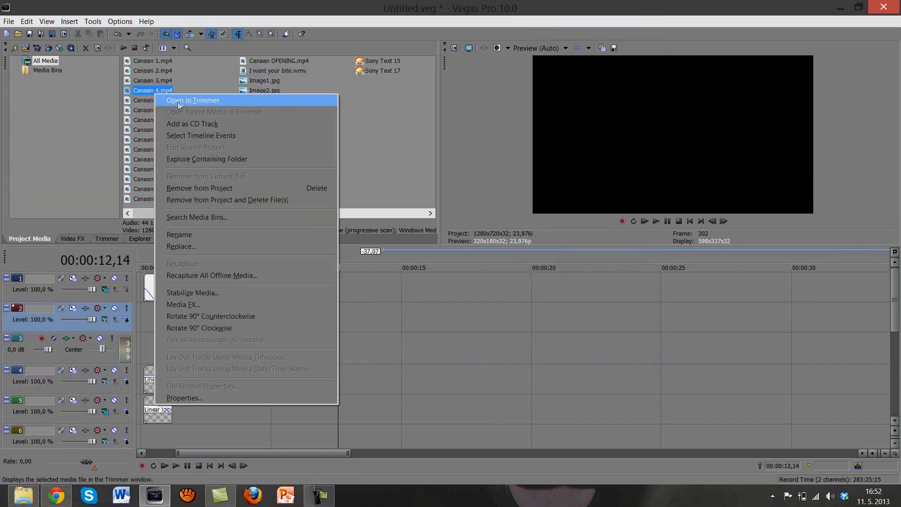
click(206, 100)
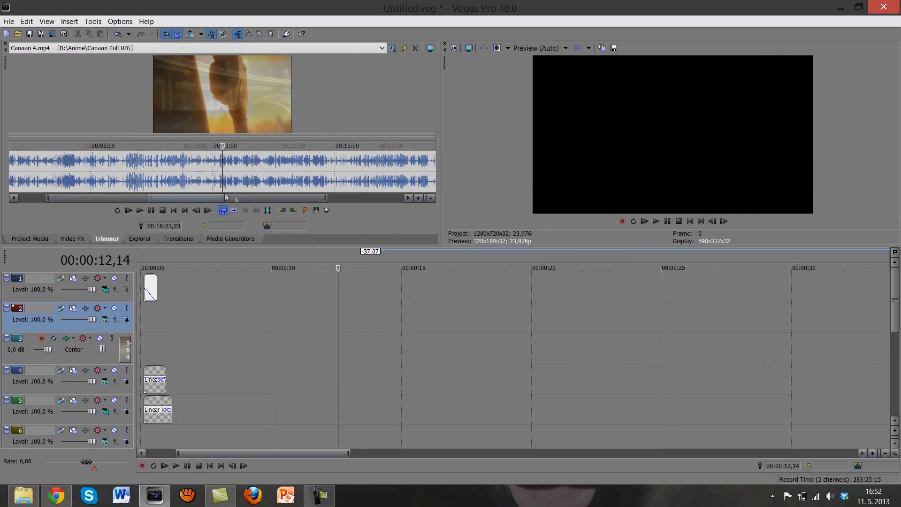
right_click(225, 168)
click(437, 266)
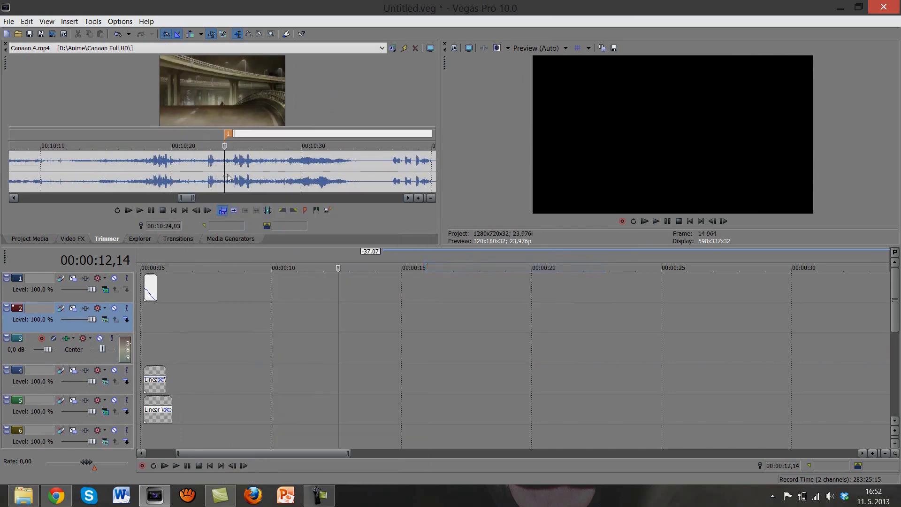
click(239, 168)
right_click(246, 167)
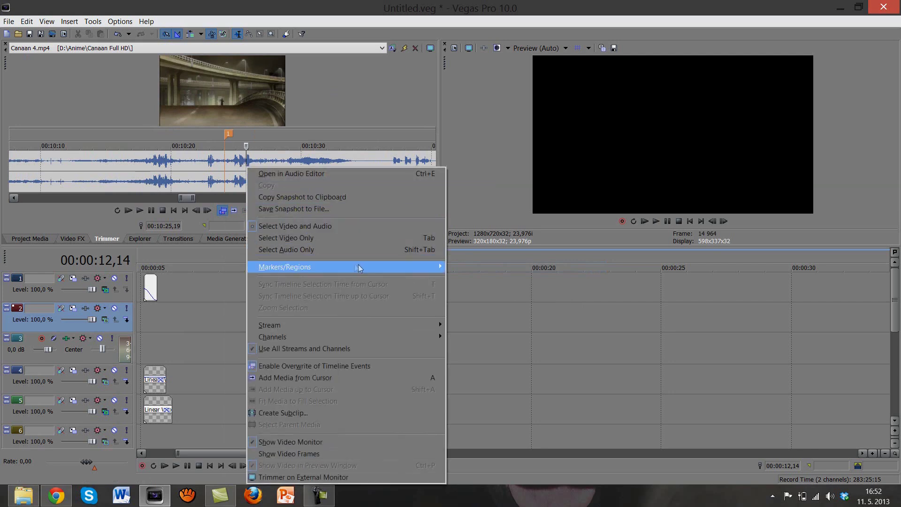
mouse_move(418, 271)
click(477, 266)
Select the range between the bridge scene's markers as video only and place it on track 2 just after 00:00:12,14
double_click(242, 176)
right_click(233, 168)
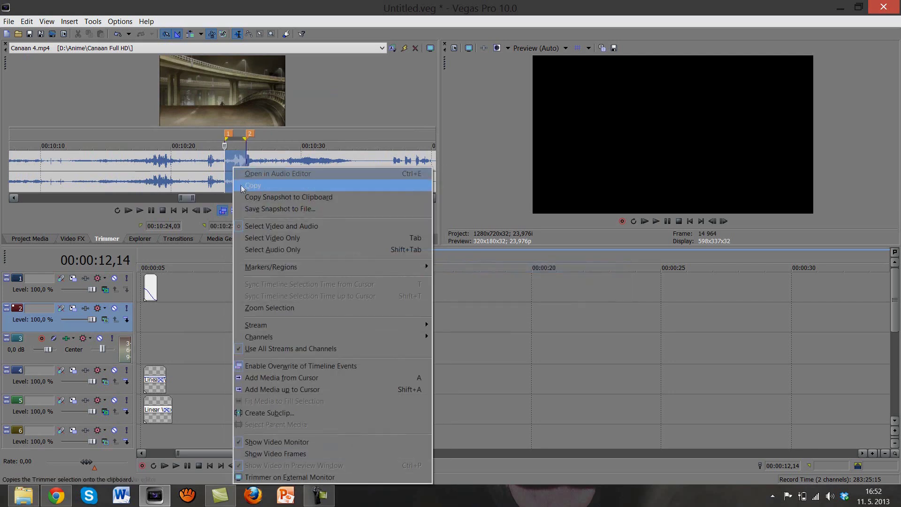
click(254, 237)
drag(234, 181, 348, 321)
Delete the empty audio track 3 and insert an empty video track above the bridge clip's track
right_click(94, 361)
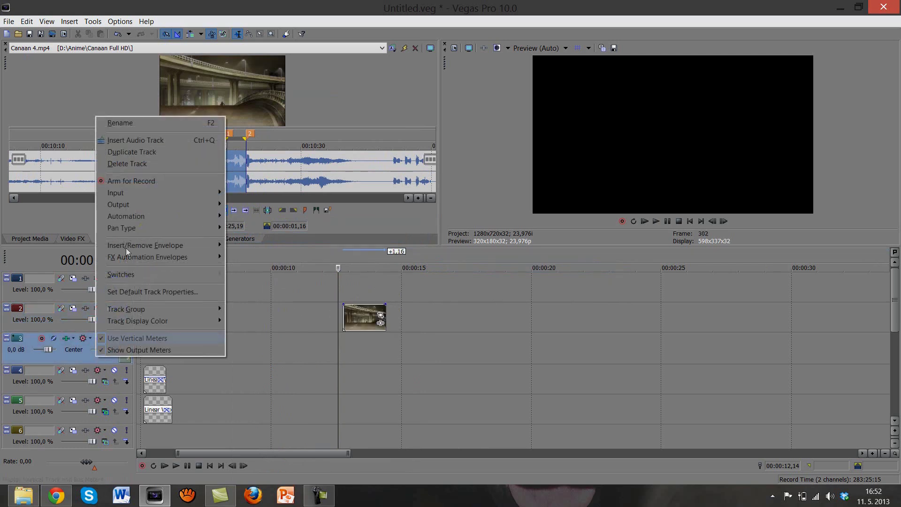
click(141, 163)
right_click(102, 329)
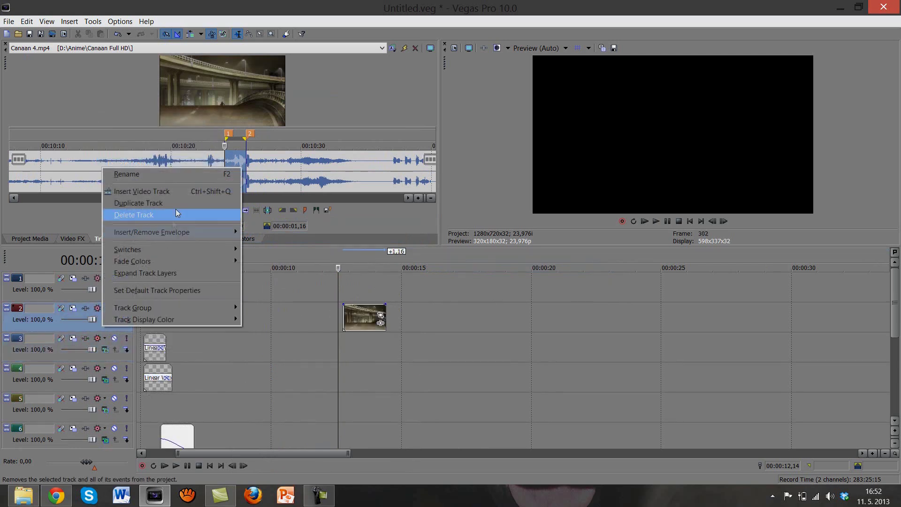
click(175, 210)
Find the close-up of the blonde girl in the Trimmer and insert a marker at 00:11:05,15
click(295, 183)
scroll(294, 183, down, 2)
scroll(295, 183, down, 2)
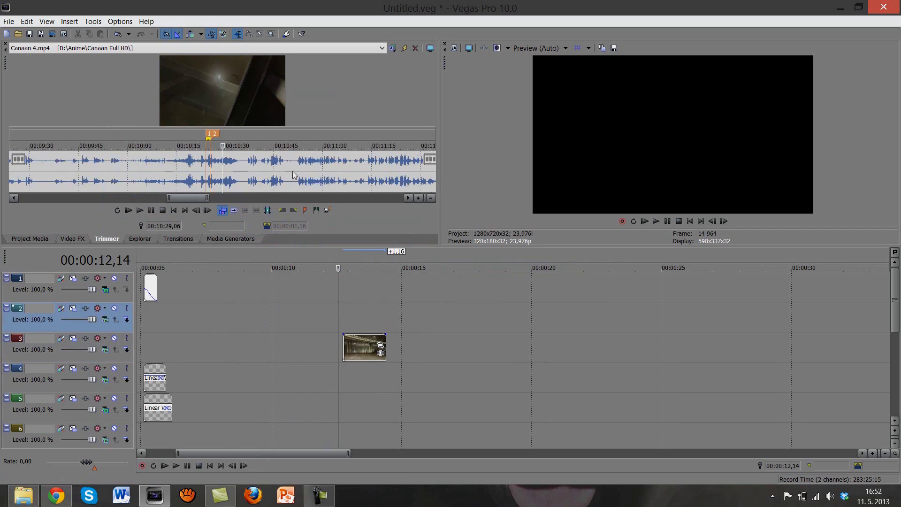
click(296, 164)
drag(296, 163, 281, 169)
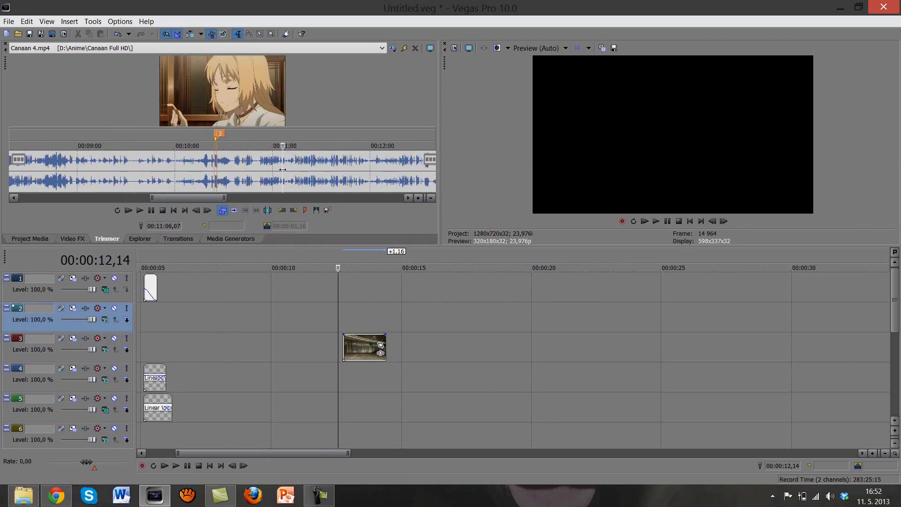
scroll(282, 169, up, 4)
click(214, 168)
drag(214, 167, 205, 168)
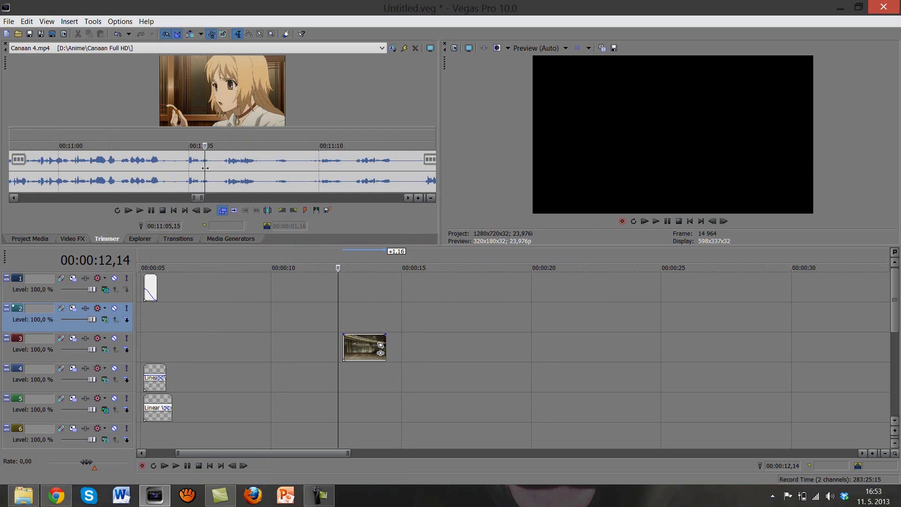
right_click(205, 167)
mouse_move(337, 270)
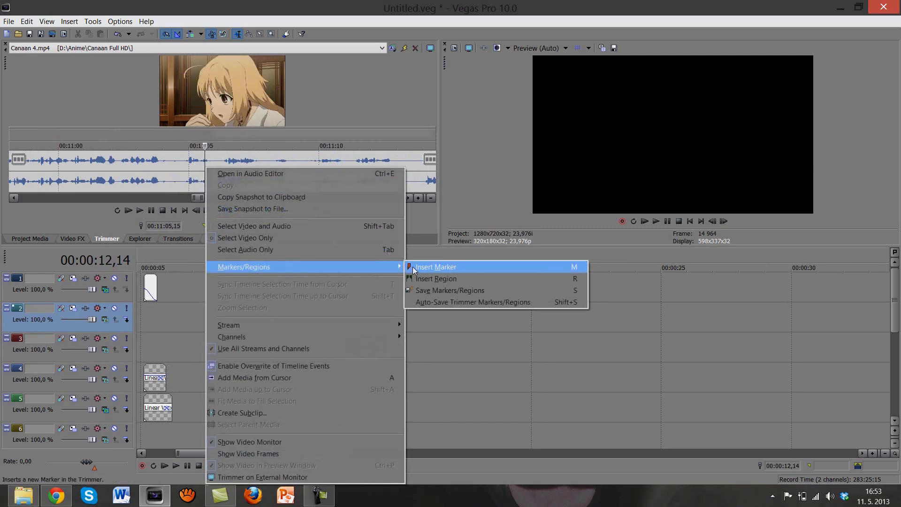
click(432, 268)
Insert a marker at 00:11:06,18 in the Trimmer to close the range of the blonde girl's scene
drag(209, 167, 234, 167)
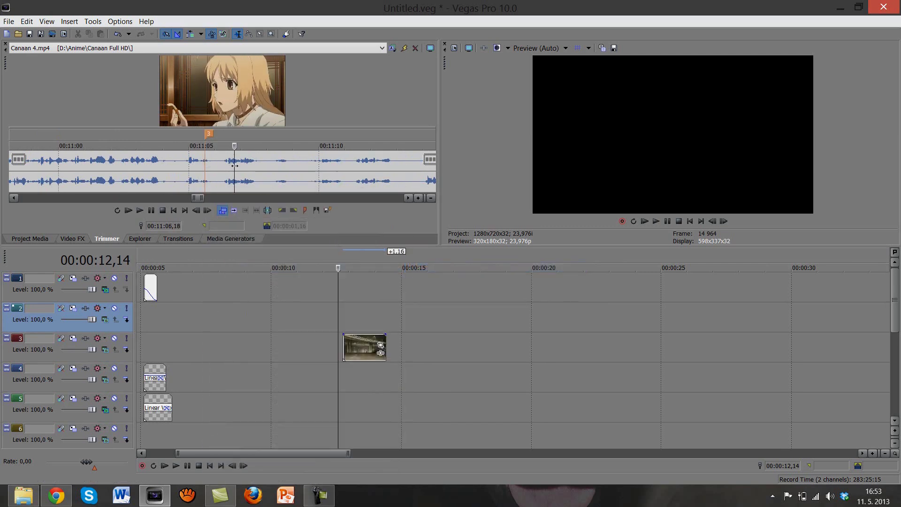
right_click(235, 167)
mouse_move(338, 266)
click(444, 266)
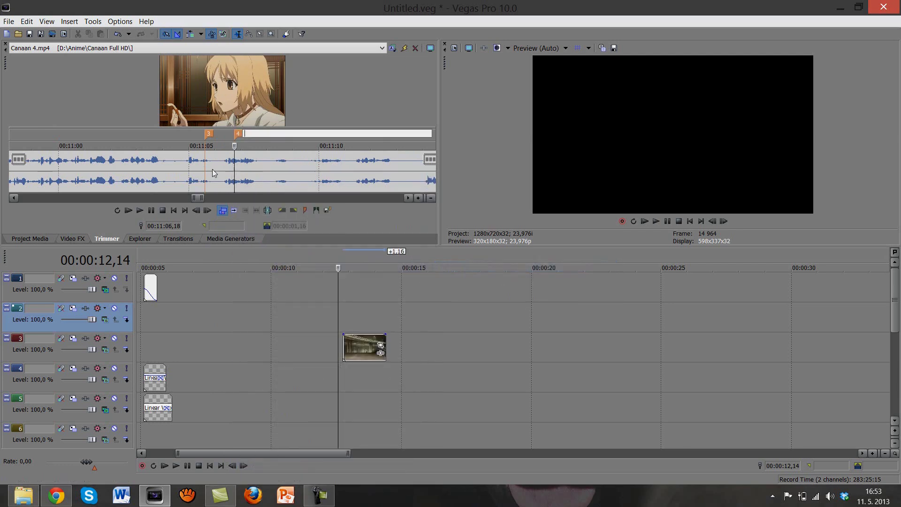
Place the marked girl scene on track 2 directly above the bridge clip and extend its end to match the bridge clip's end
double_click(230, 181)
drag(329, 288, 352, 311)
click(345, 297)
scroll(391, 328, up, 3)
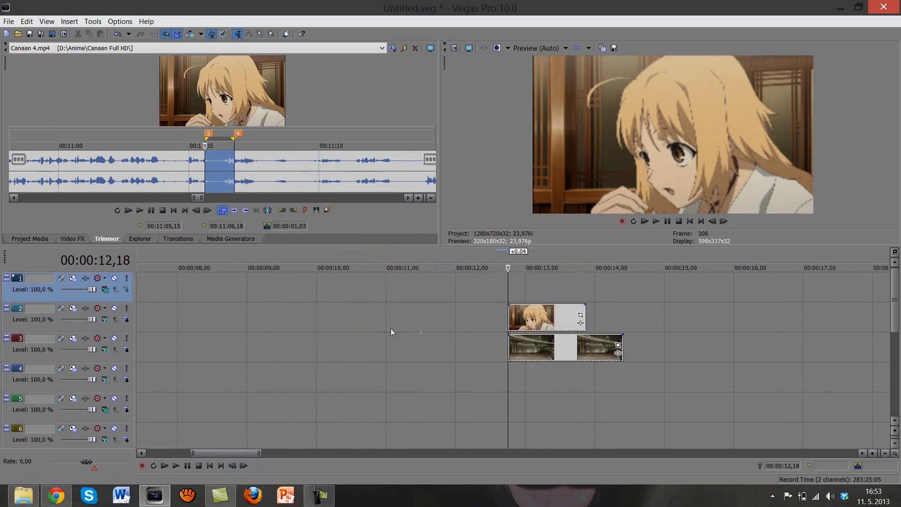
drag(591, 320, 623, 316)
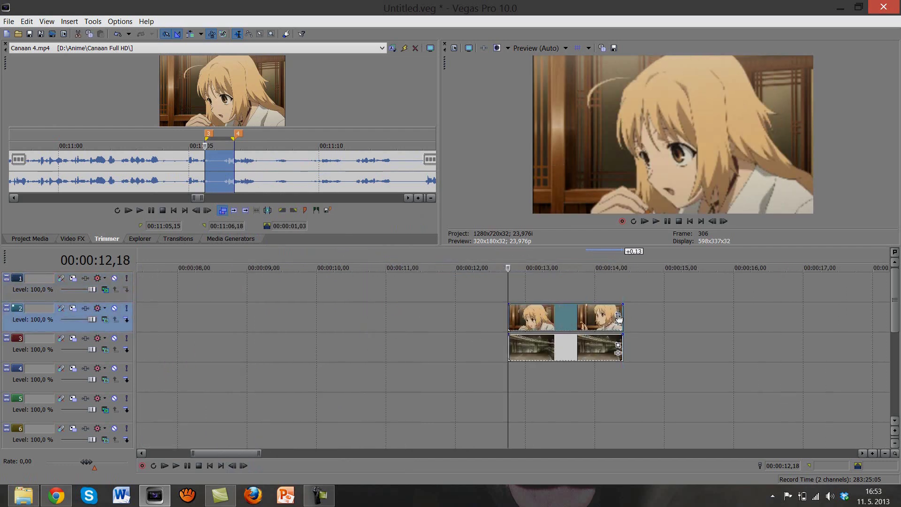
Crop the girl clip slightly in Event Pan/Crop to about 1,909.8 by 1,074.3
click(618, 316)
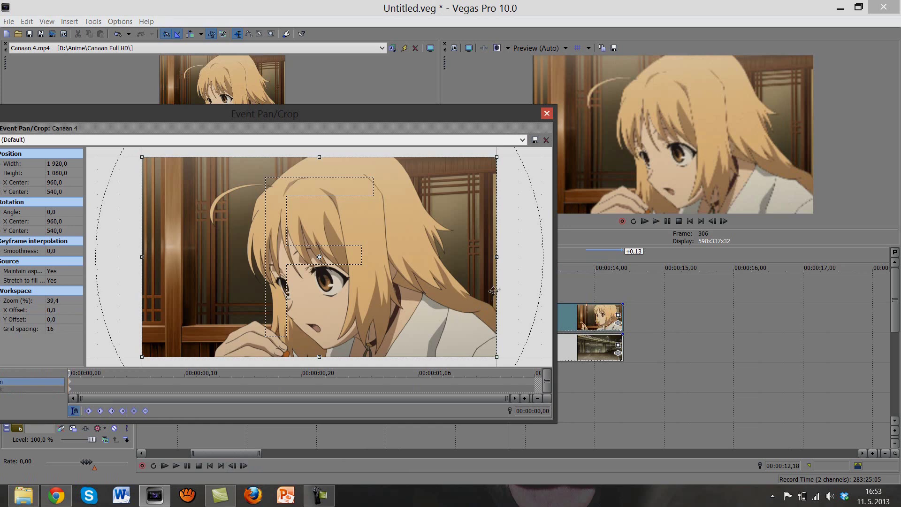
drag(493, 291, 496, 289)
click(547, 114)
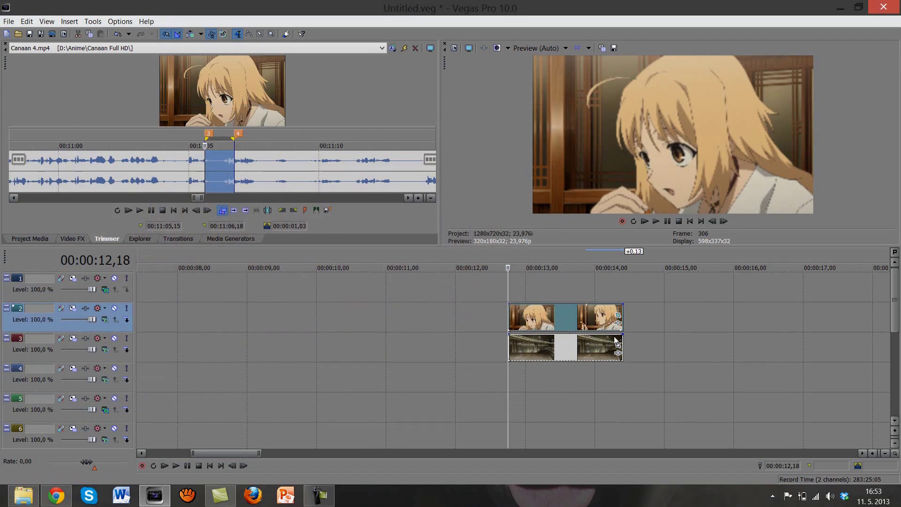
Crop the bridge clip slightly in Event Pan/Crop to about 1,904.8 by 1,071.4
click(618, 345)
drag(498, 263, 497, 264)
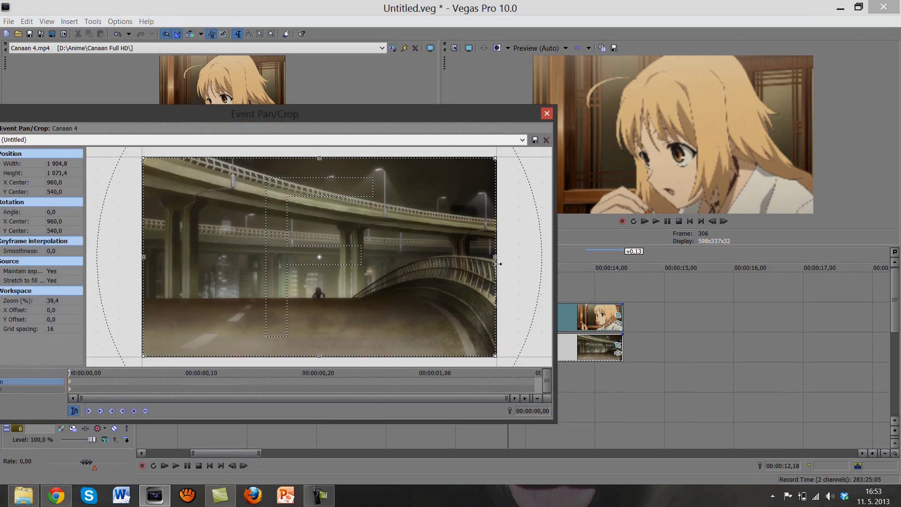
click(547, 114)
Shift the girl clip 21 frames later to reveal the bridge clip beneath, and move it back into line with it
scroll(345, 353, down, 2)
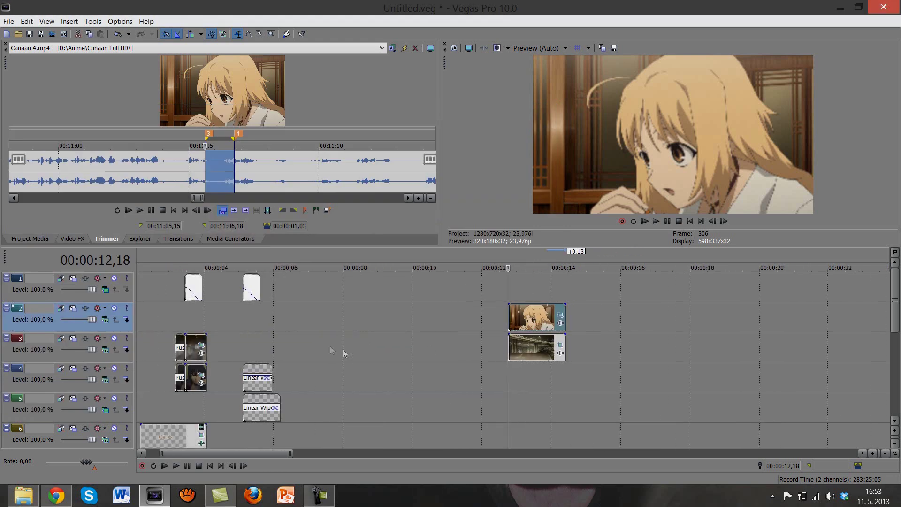
scroll(478, 382, up, 3)
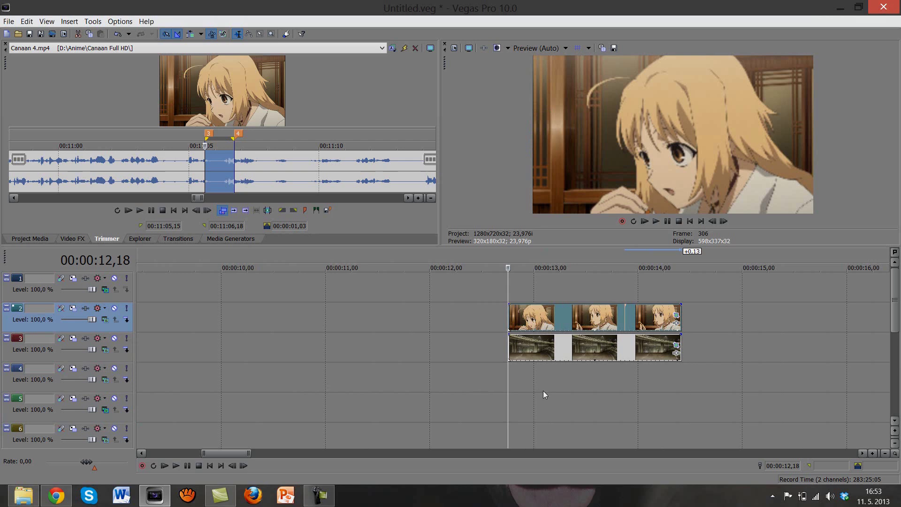
drag(240, 458, 245, 458)
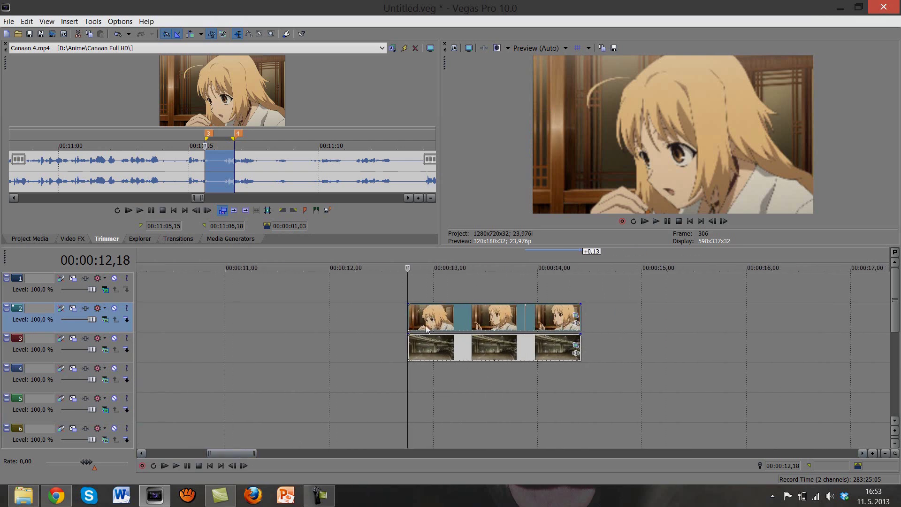
drag(427, 328, 519, 323)
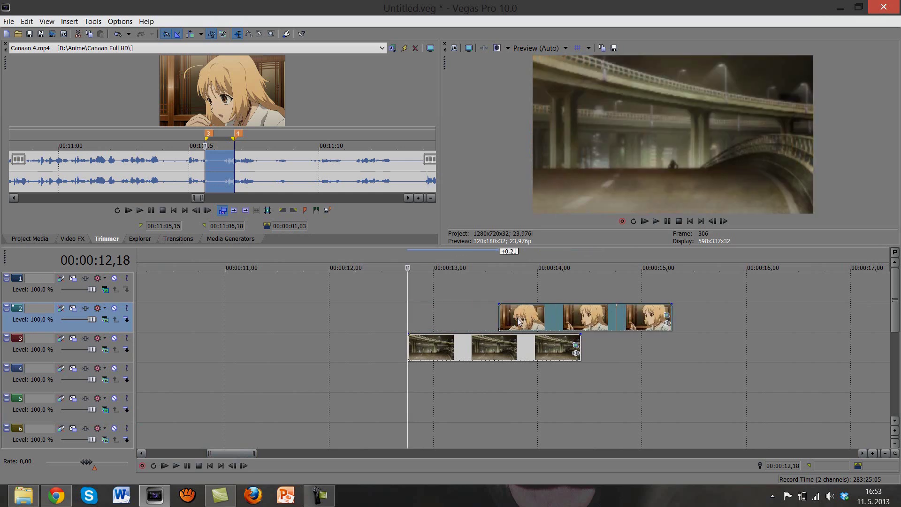
mouse_move(408, 323)
mouse_down()
mouse_move(435, 323)
mouse_move(406, 323)
mouse_up()
drag(560, 326, 446, 333)
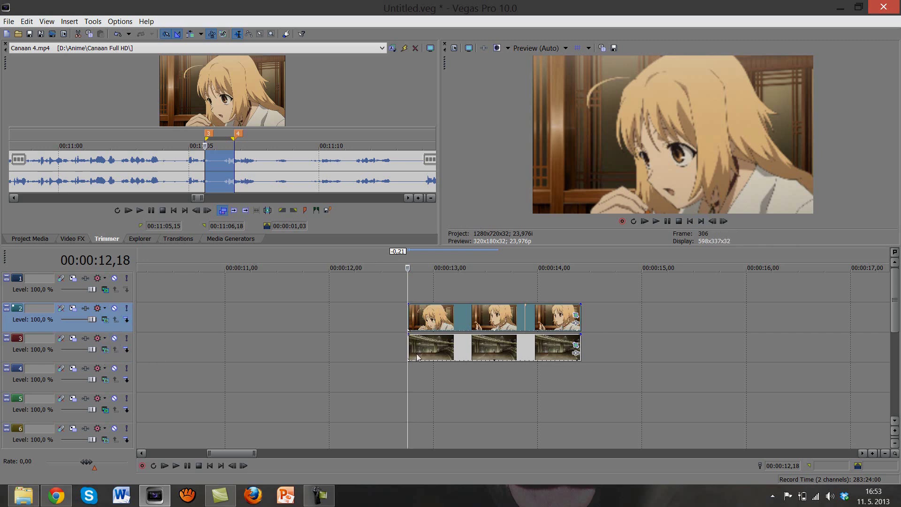
Open the Event Pan/Crop window of the girl clip on track 2 and reposition it so all its settings are accessible
click(576, 315)
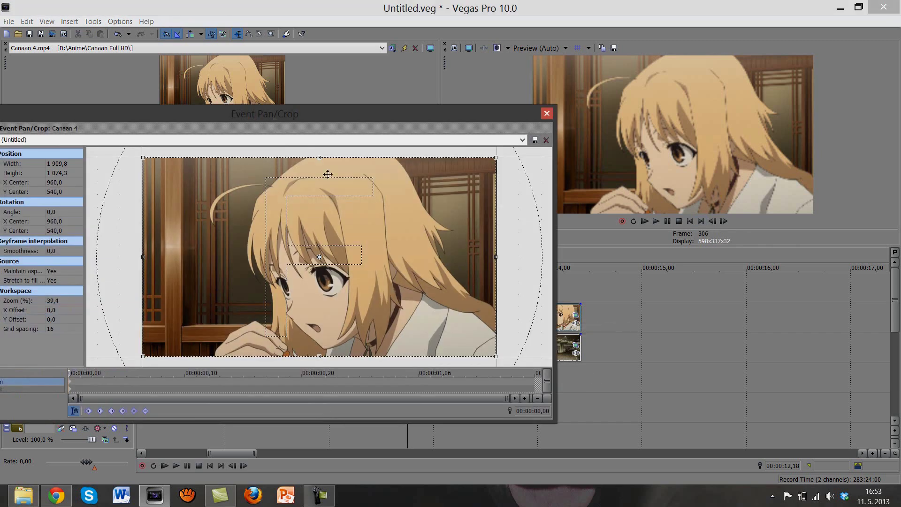
drag(294, 117, 435, 118)
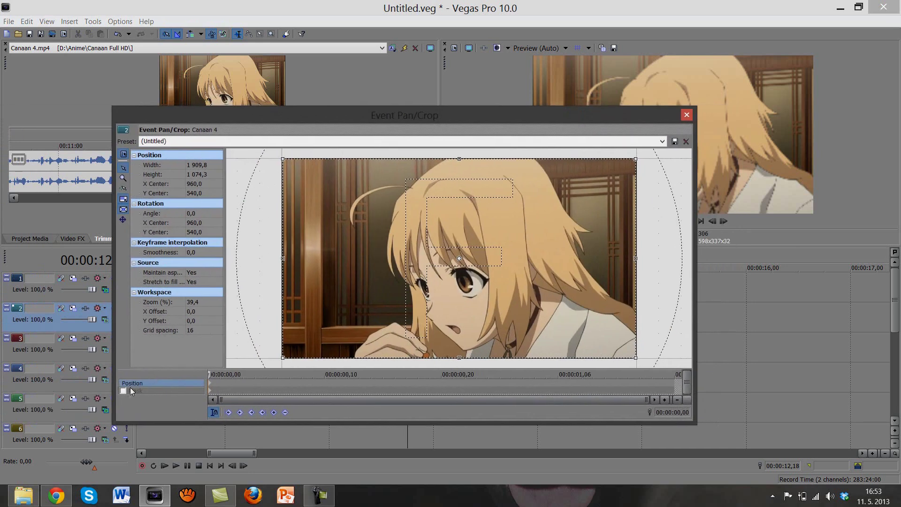
click(687, 114)
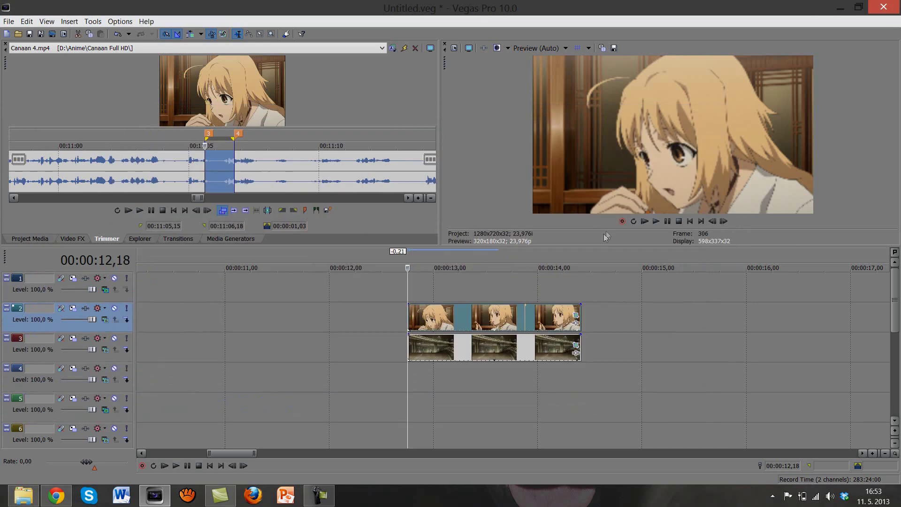
click(577, 316)
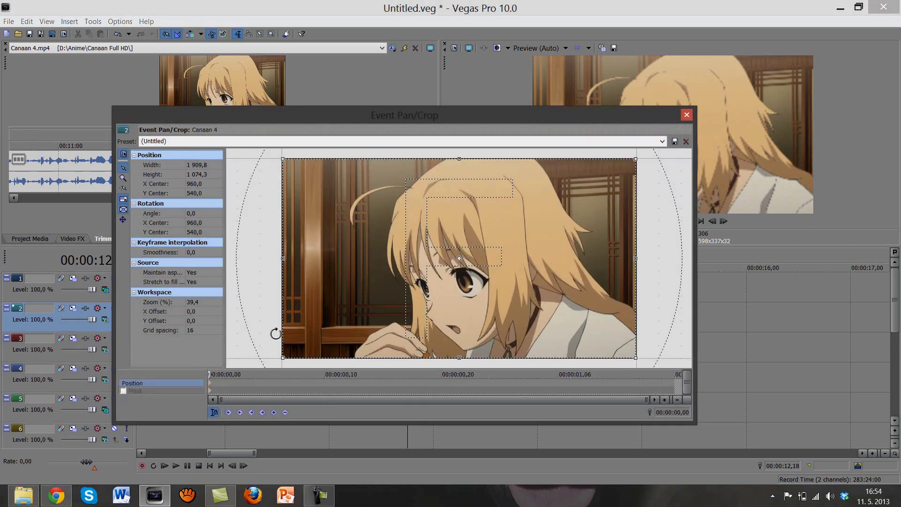
Enable the mask on the girl clip and draw a closed four-point mask running diagonally across the frame from beyond its upper-left corner
click(123, 391)
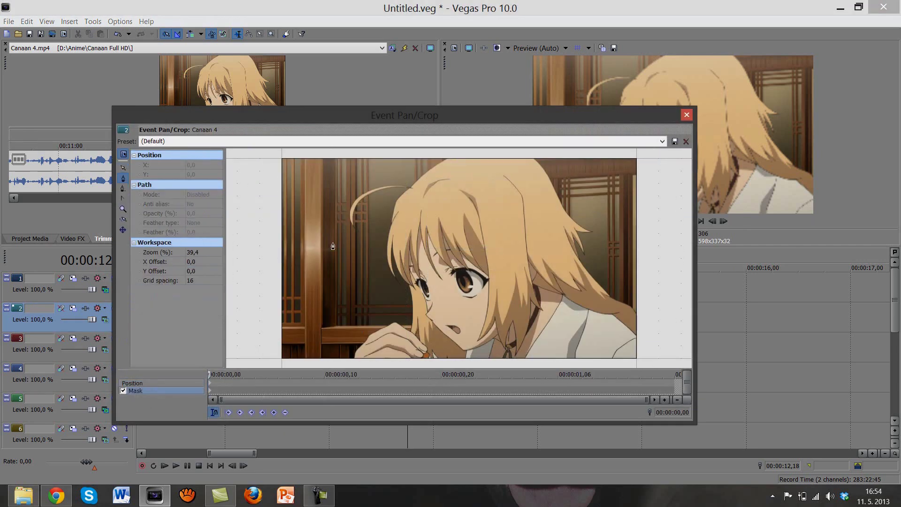
scroll(336, 286, down, 2)
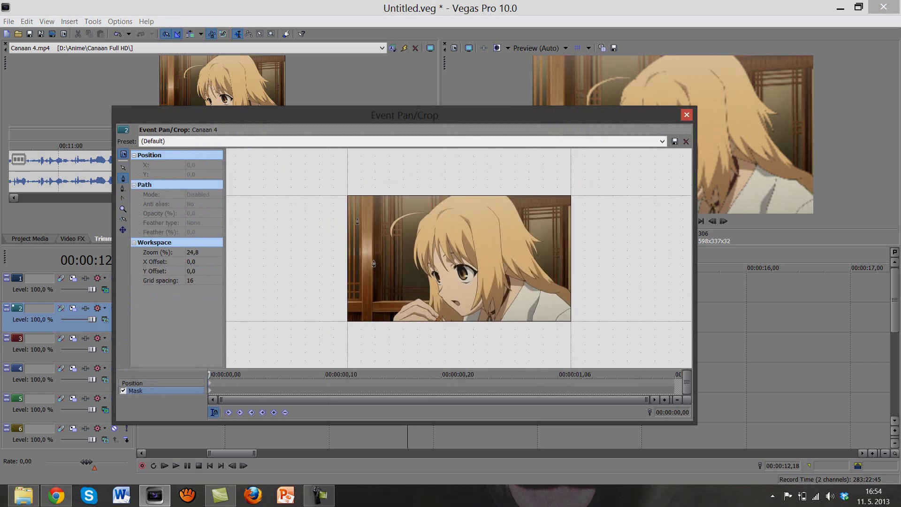
click(310, 190)
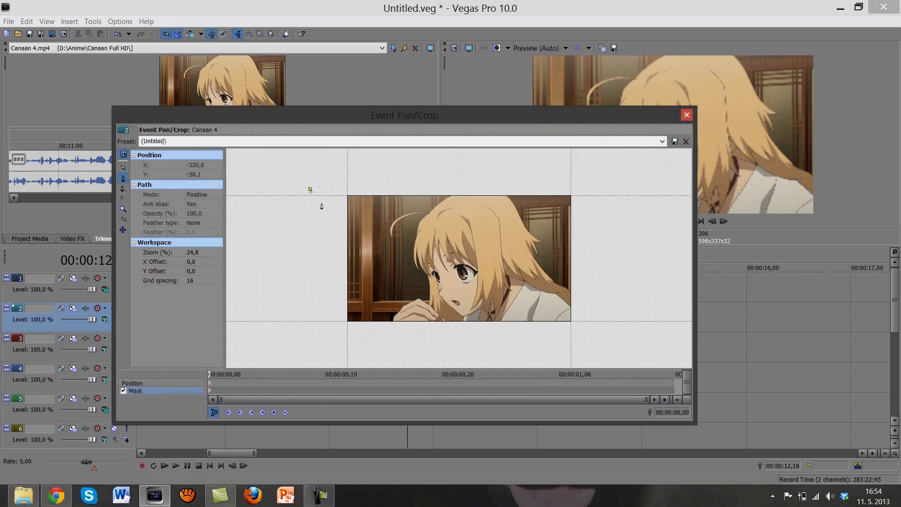
click(520, 351)
click(630, 281)
click(313, 165)
click(310, 189)
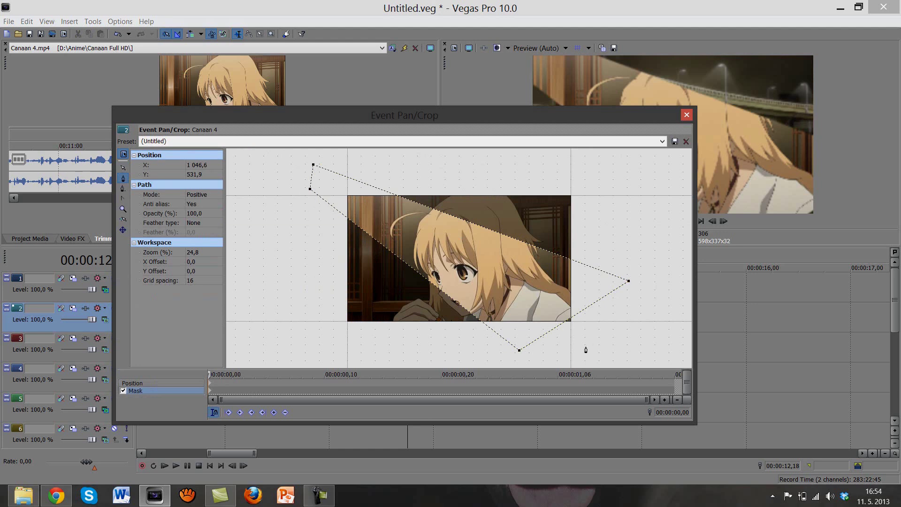
Enlarge the mask into a wide triangle, with its lower corner at about 1,561.6, 1,938.5 and its left corner at about -250.0, -137.7
drag(581, 344, 514, 326)
drag(454, 332, 494, 367)
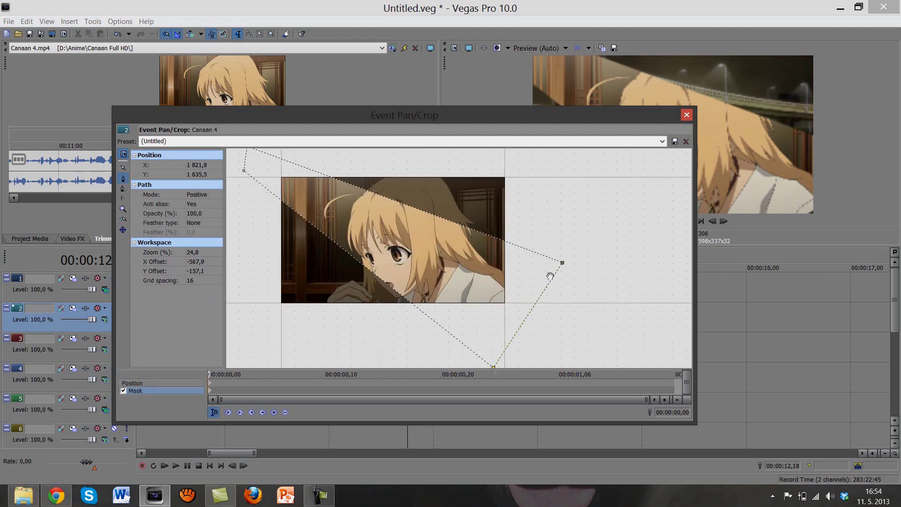
mouse_move(563, 264)
mouse_down()
mouse_move(590, 259)
mouse_move(569, 255)
mouse_up()
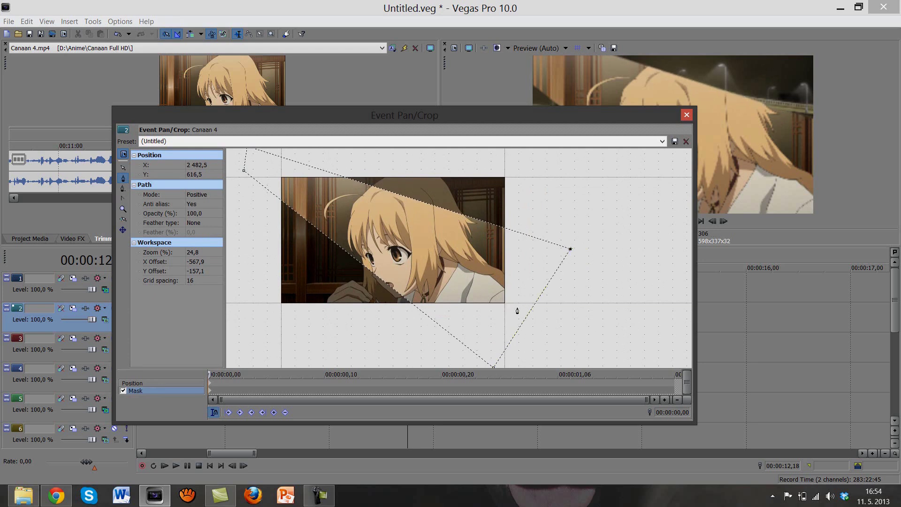
scroll(517, 310, up, 1)
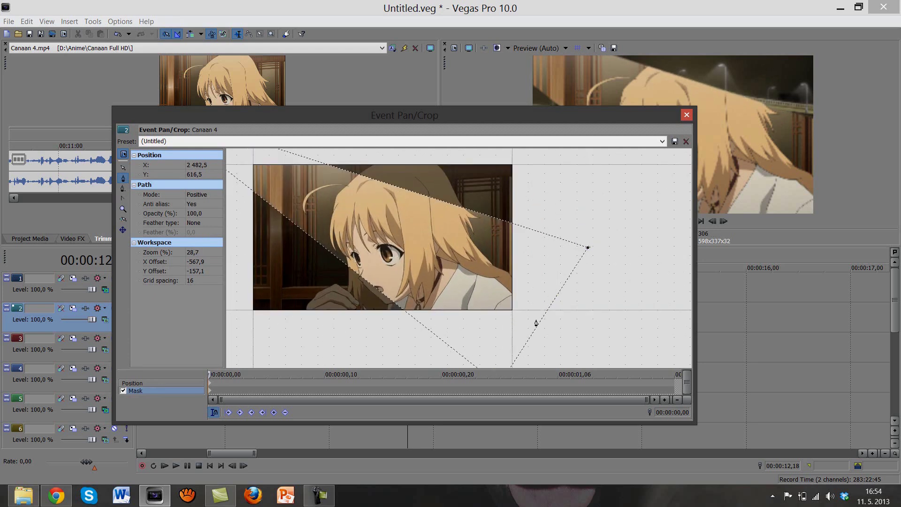
scroll(536, 324, down, 1)
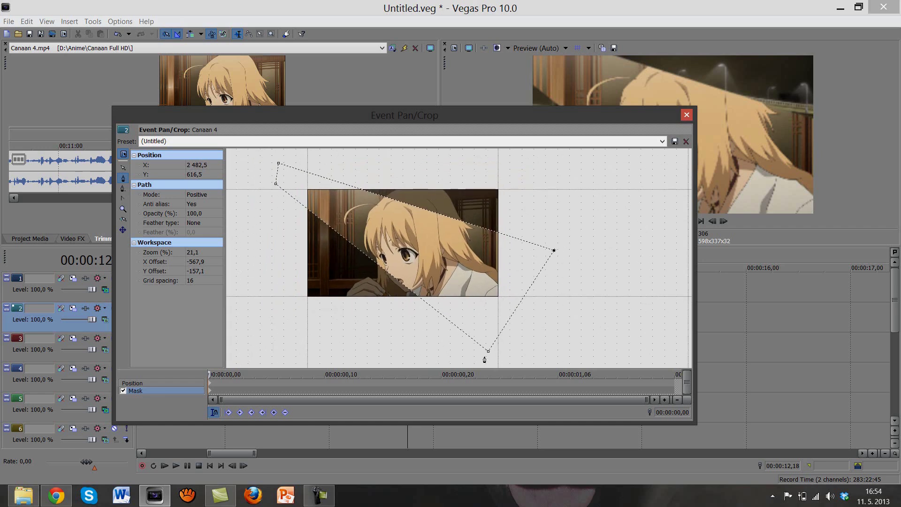
drag(488, 352, 463, 381)
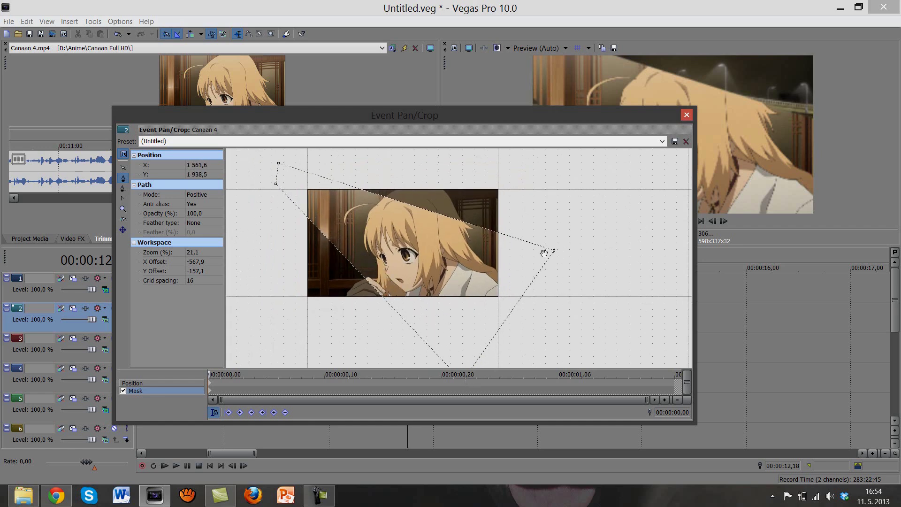
drag(554, 253, 576, 236)
drag(276, 183, 282, 175)
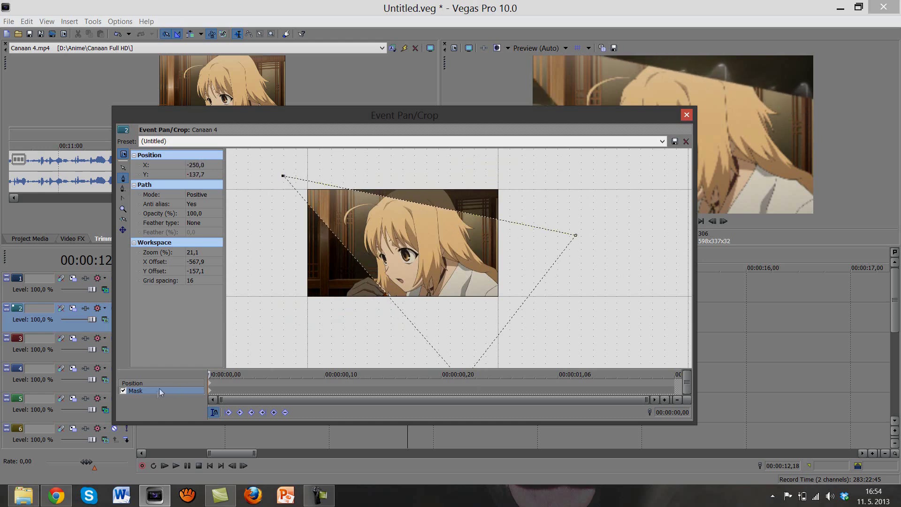
Fine-tune the mask's left and right corners, the right one to about 2,657.6, 469.8, and move the mask keyframe to the clip's end
drag(211, 395, 251, 396)
drag(210, 394, 297, 398)
drag(287, 177, 289, 174)
click(575, 236)
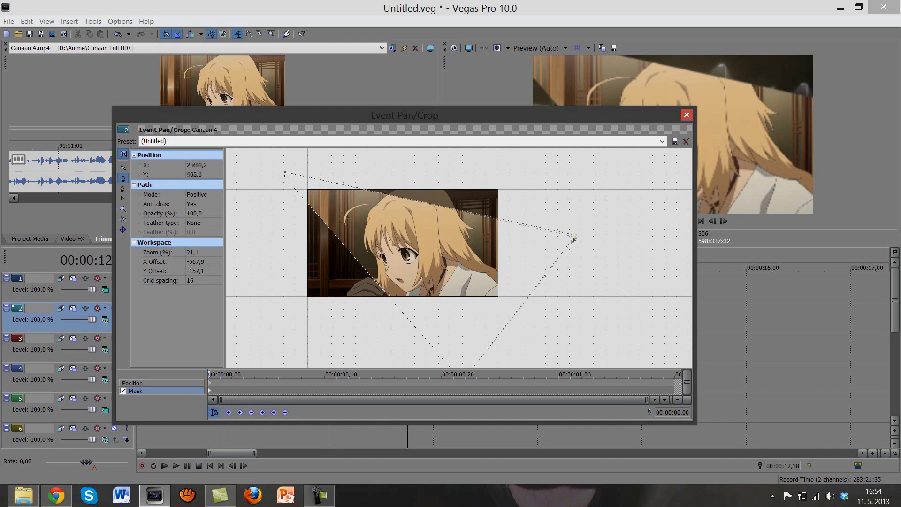
drag(575, 238, 570, 237)
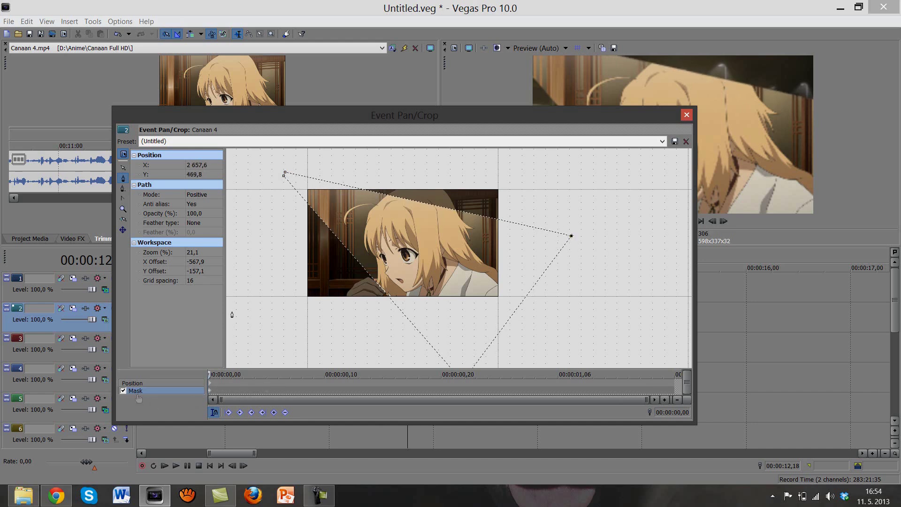
drag(451, 114, 401, 116)
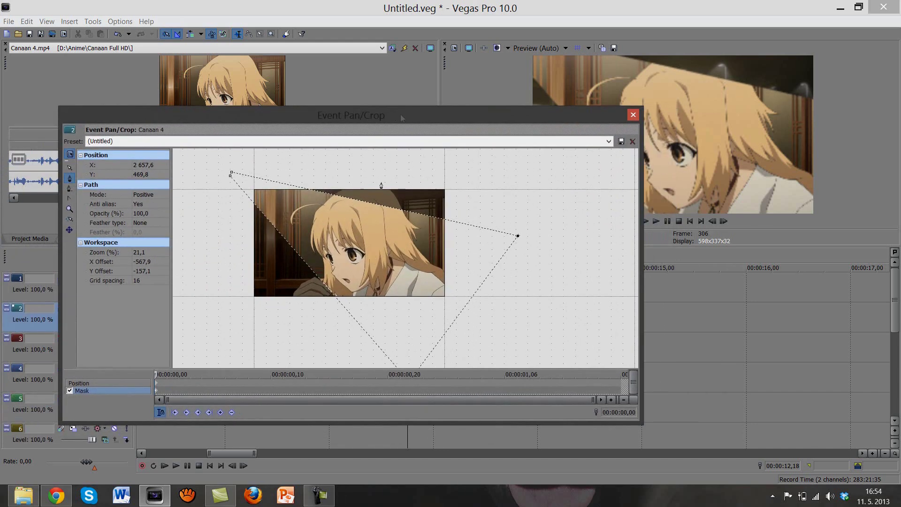
drag(158, 394, 668, 381)
At the first frame, collapse the mask into a diagonal line from about -259.5, -147.2 to about 2,278.9, 1,283.9
drag(498, 318, 493, 305)
drag(460, 356, 459, 344)
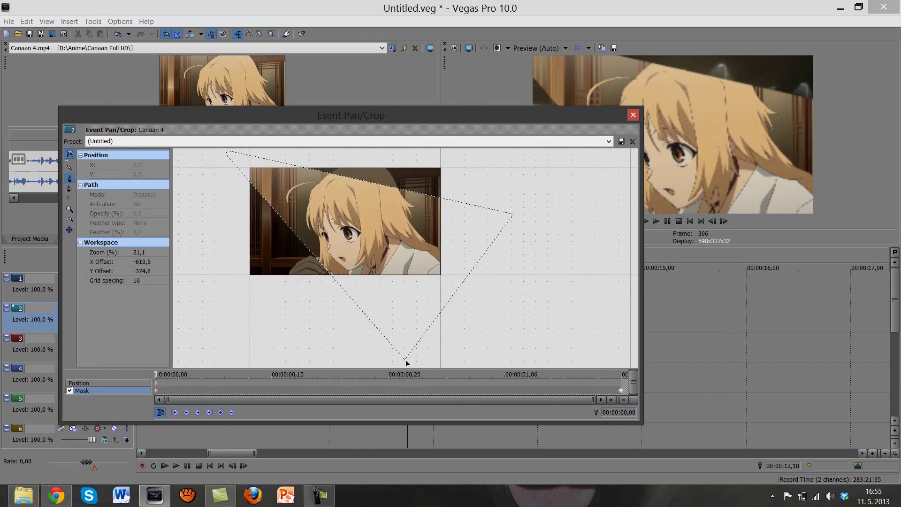
drag(407, 363, 478, 294)
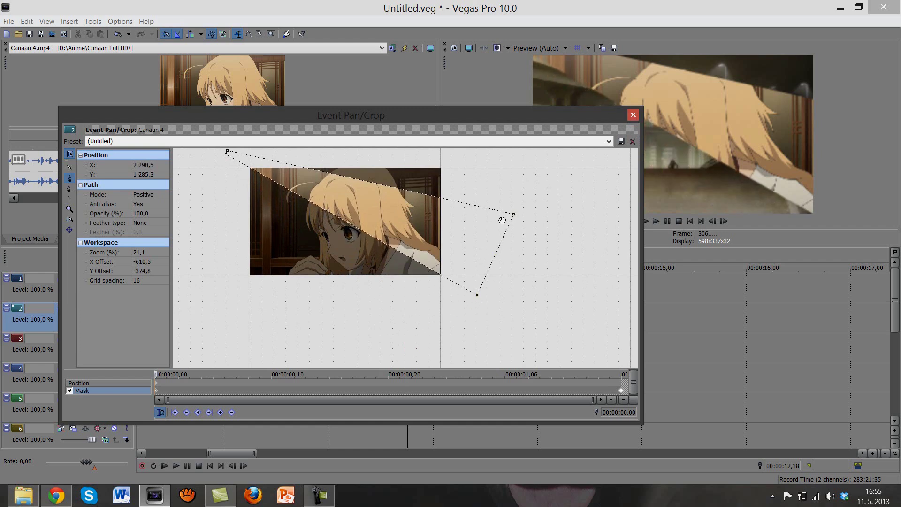
drag(514, 214, 477, 295)
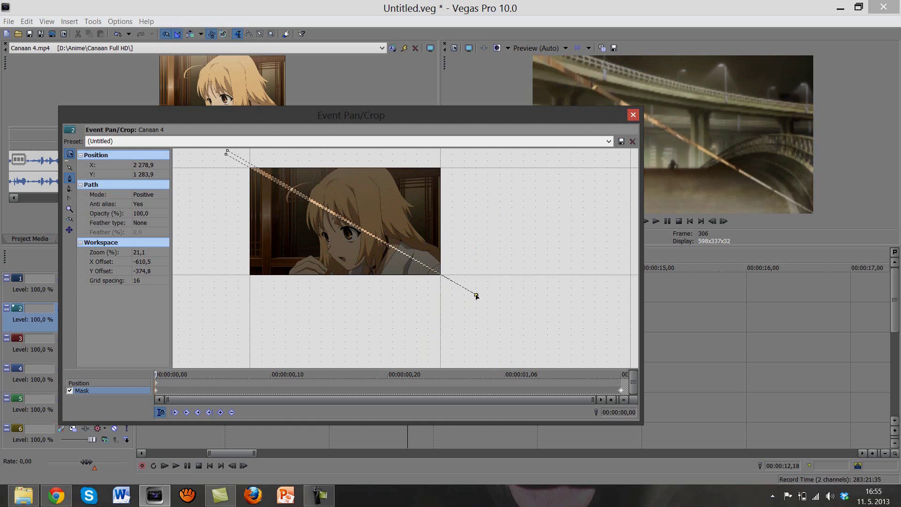
drag(228, 152, 225, 154)
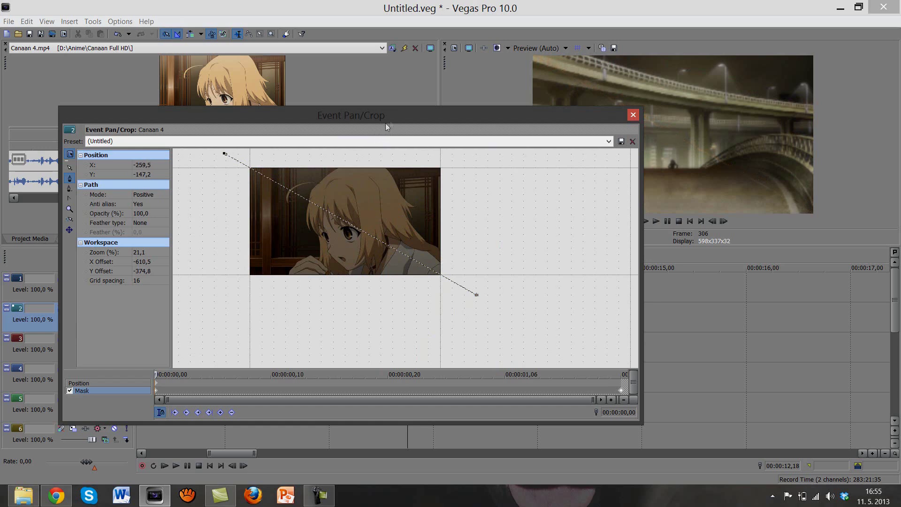
Shift the girl clip 6 frames later on its track and bring the Event Pan/Crop window back into view
drag(403, 121, 135, 148)
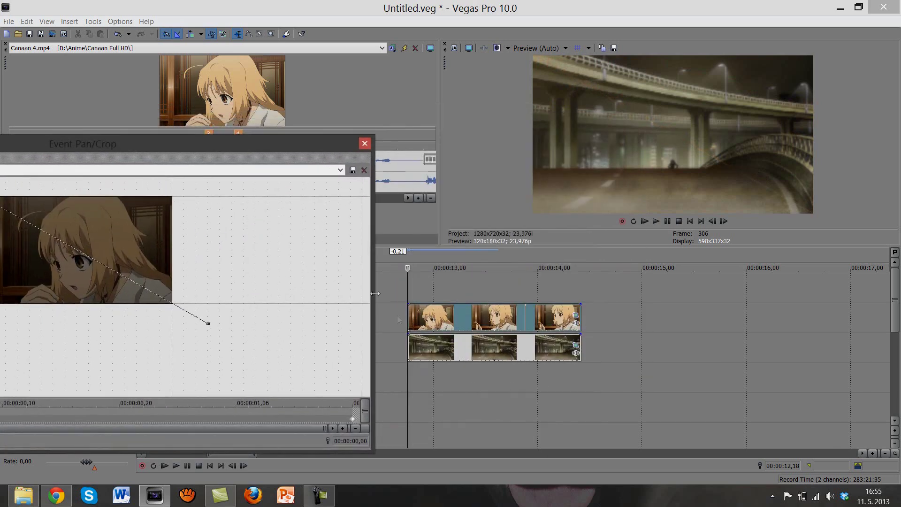
drag(424, 327, 424, 302)
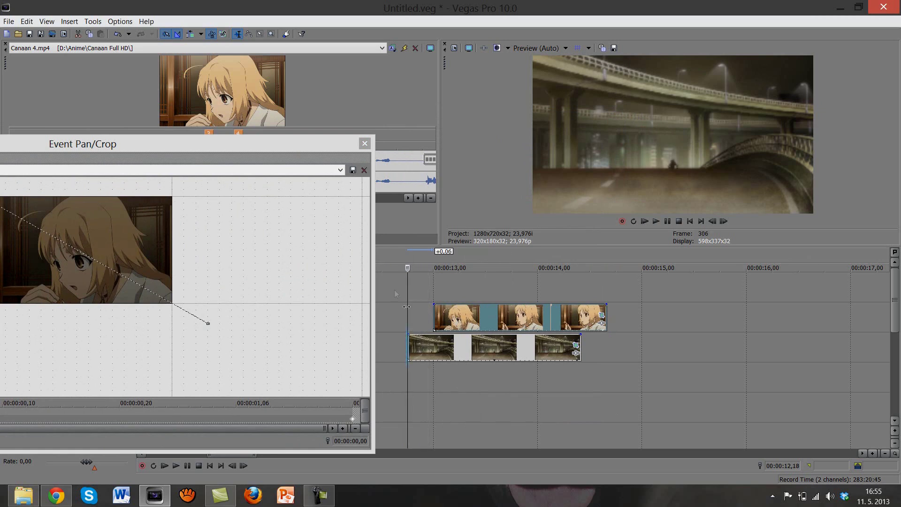
drag(243, 146, 380, 150)
drag(272, 155, 332, 151)
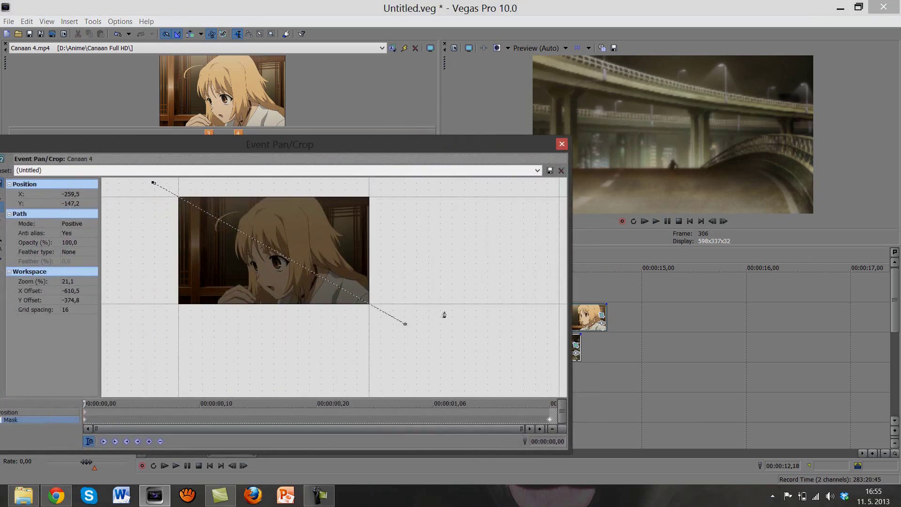
Open the mask line slightly by moving one lower-right point to about 2,318.9, 1,214.3, and check the first and last mask keyframes
click(409, 323)
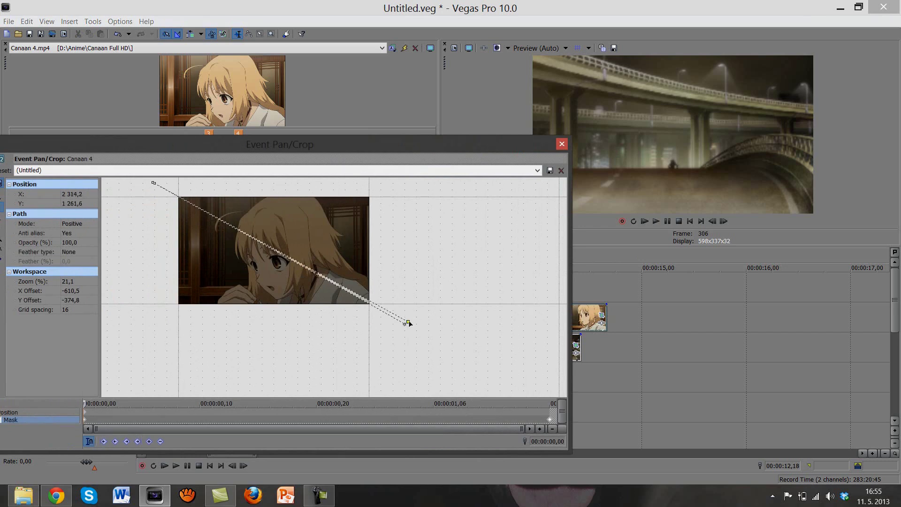
drag(410, 323, 409, 319)
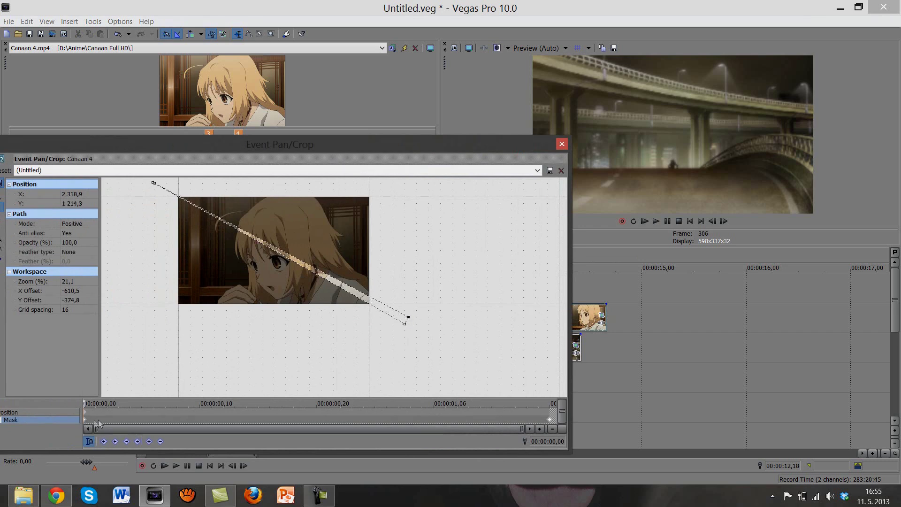
click(85, 419)
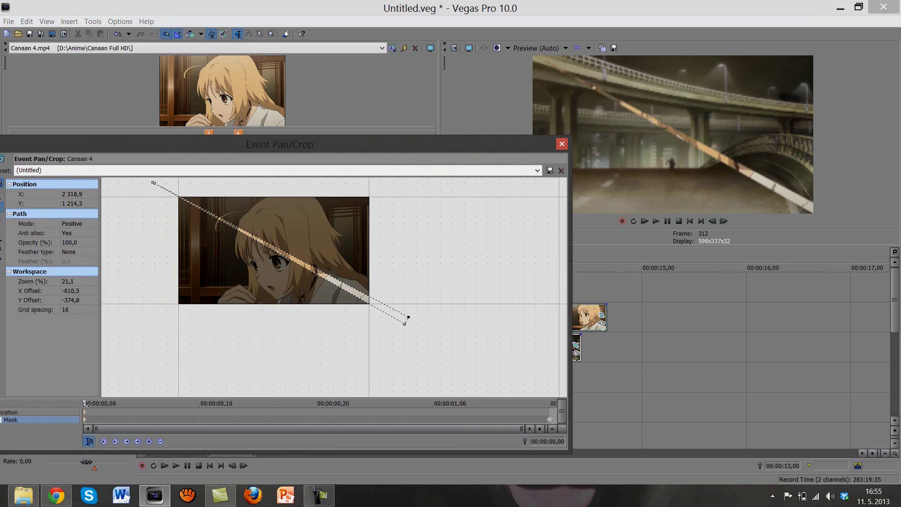
click(552, 423)
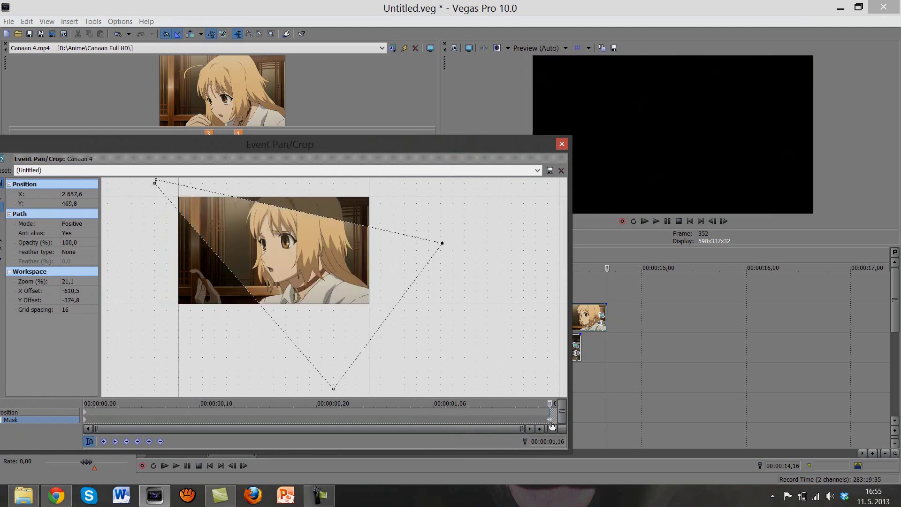
Close the crop window, return to the girl clip's start, and reopen its Event Pan/Crop at the last mask keyframe
click(562, 144)
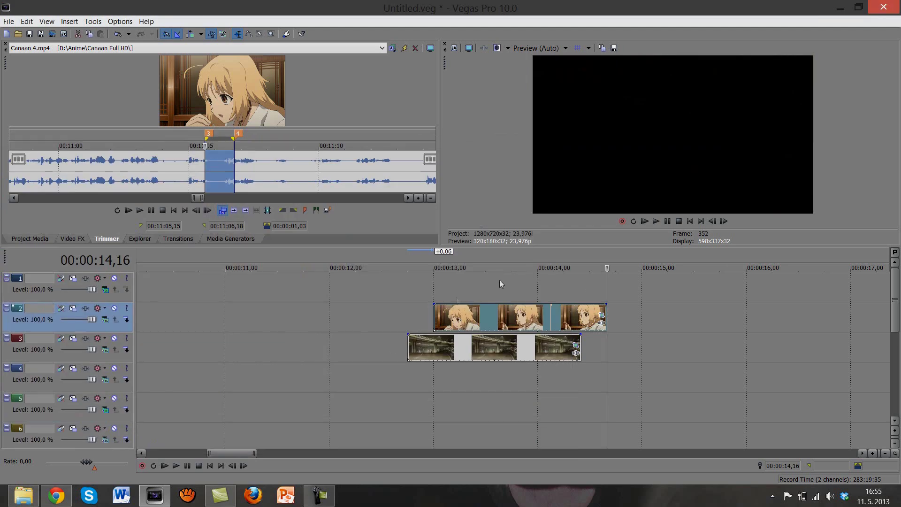
click(435, 294)
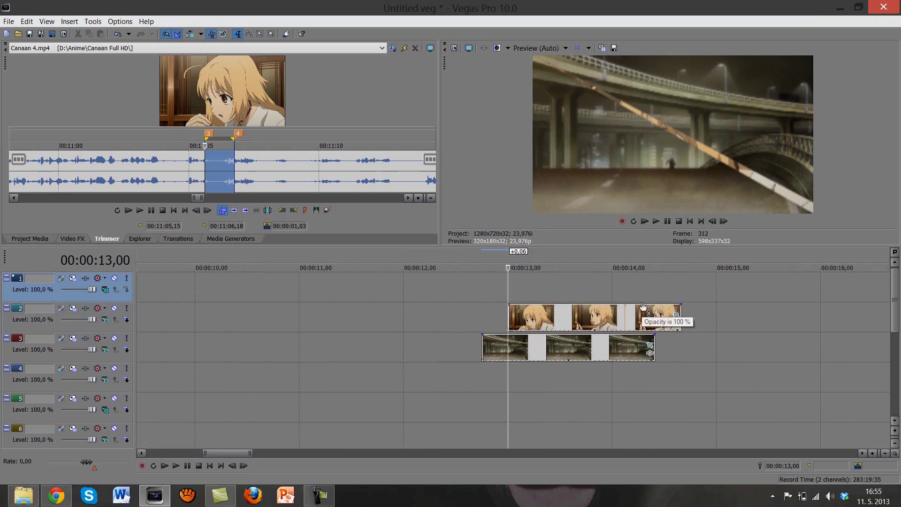
click(677, 316)
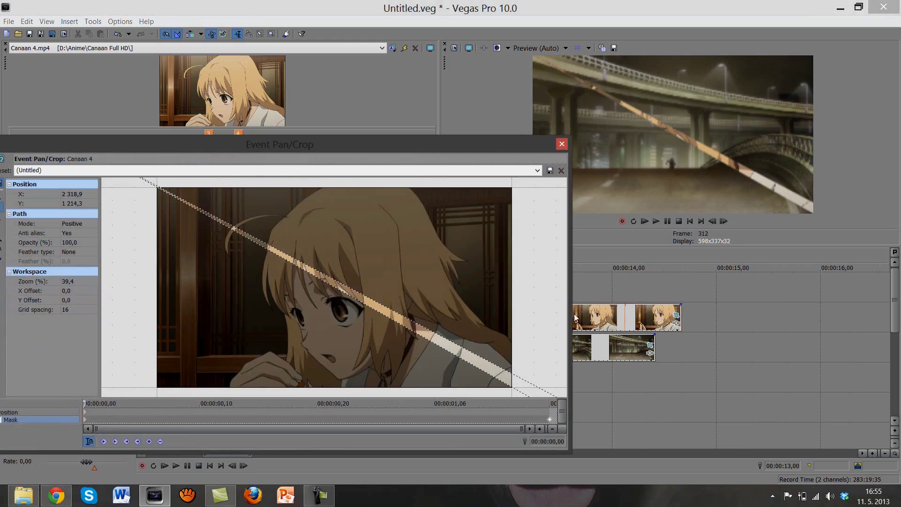
scroll(504, 334, down, 3)
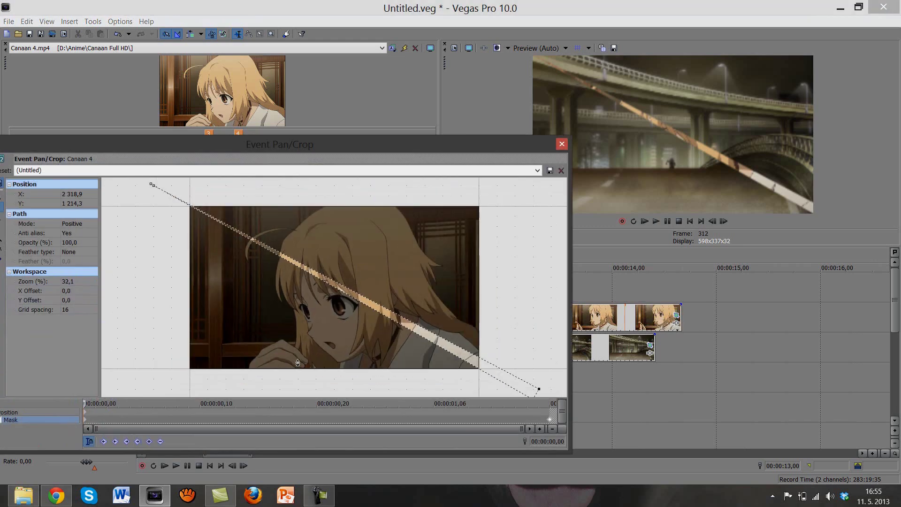
click(550, 421)
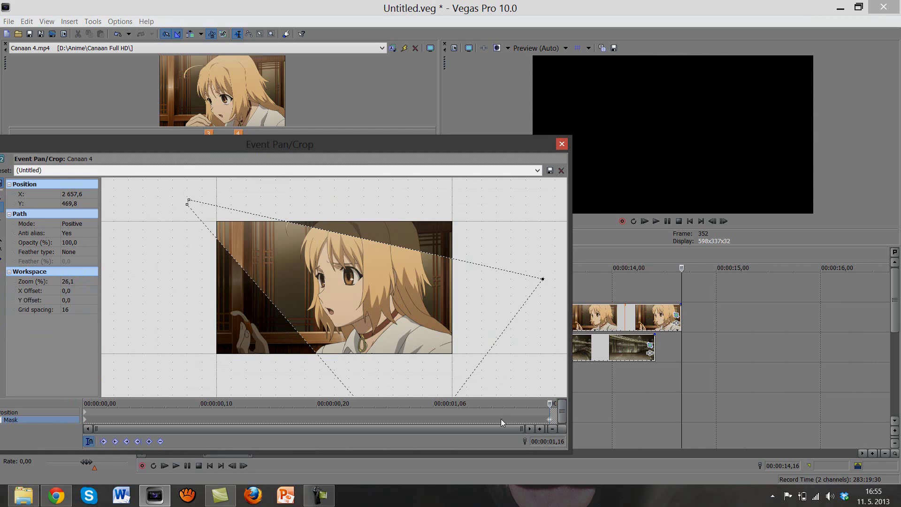
Place the mask keyframe cursor at 00:00:01,09 and extend the bridge clip's end by 6 frames to match the girl clip
click(485, 421)
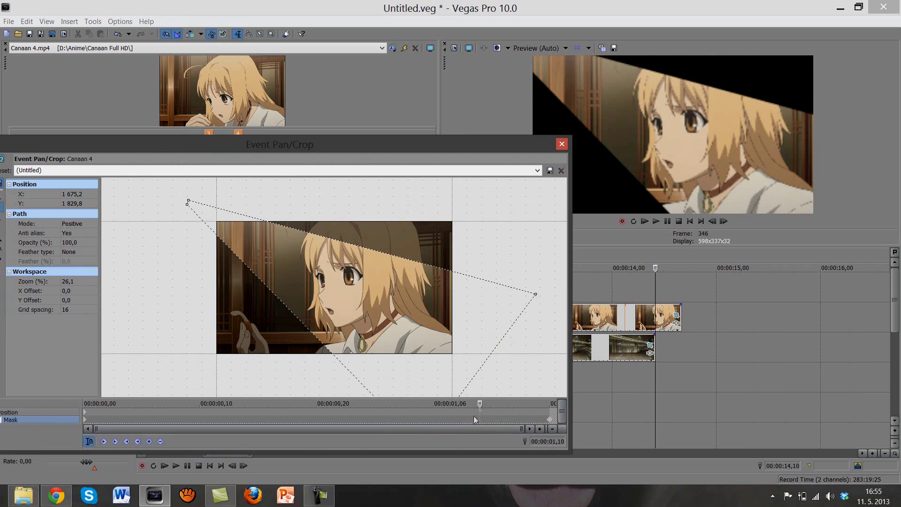
drag(496, 405, 476, 413)
click(471, 415)
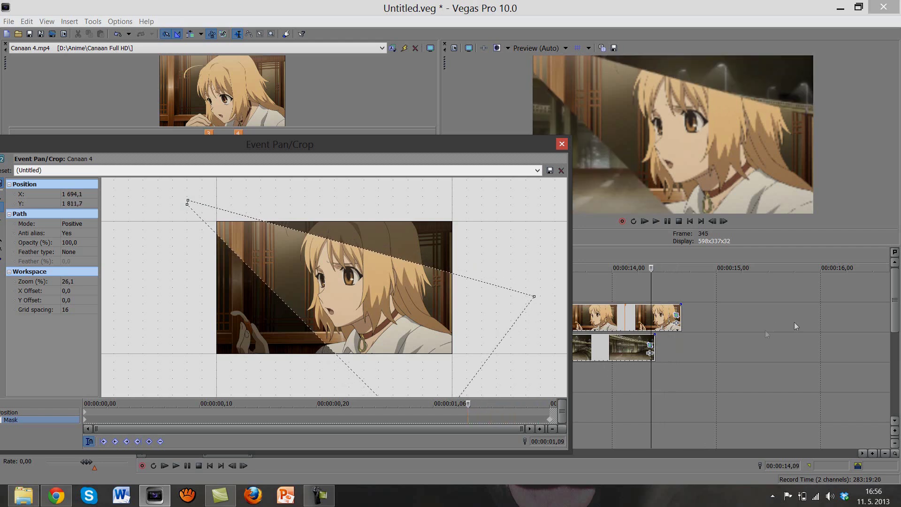
drag(654, 345, 681, 343)
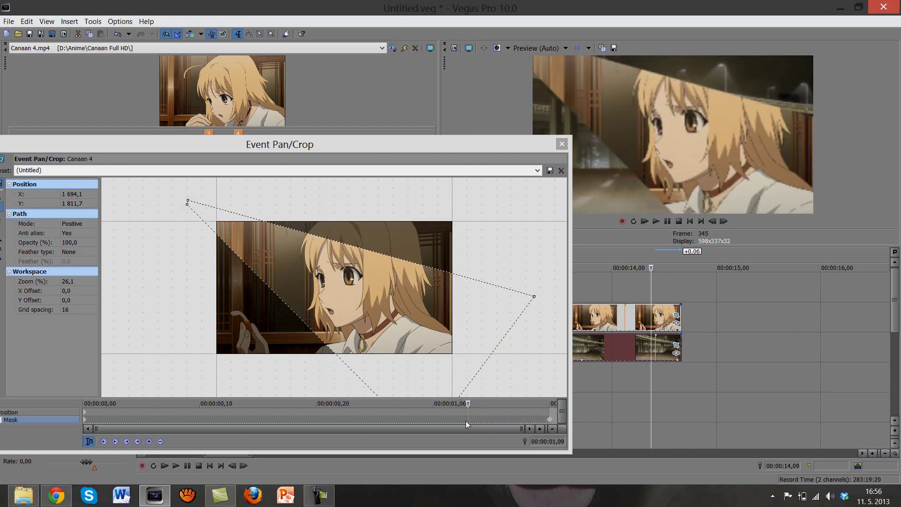
Add a mask keyframe holding the near-full triangle shape and move it to 00:00:00,05
click(149, 442)
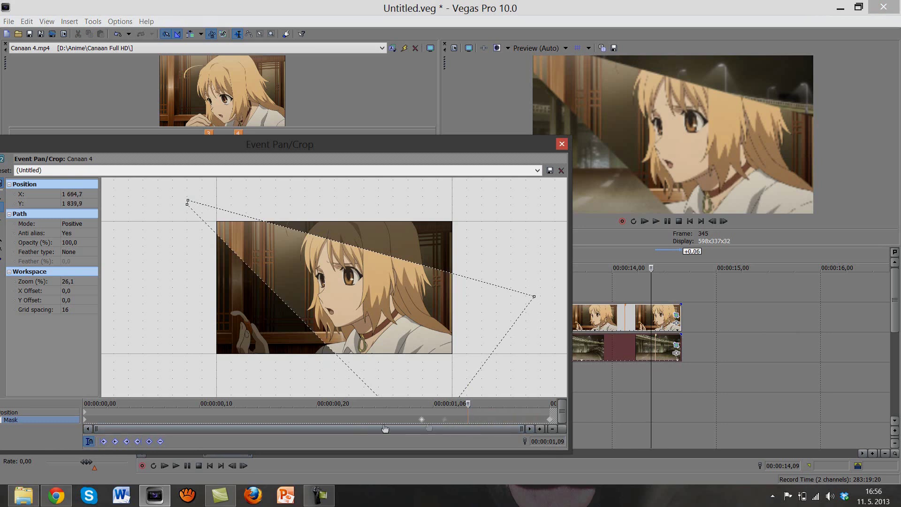
drag(385, 428, 145, 425)
click(142, 420)
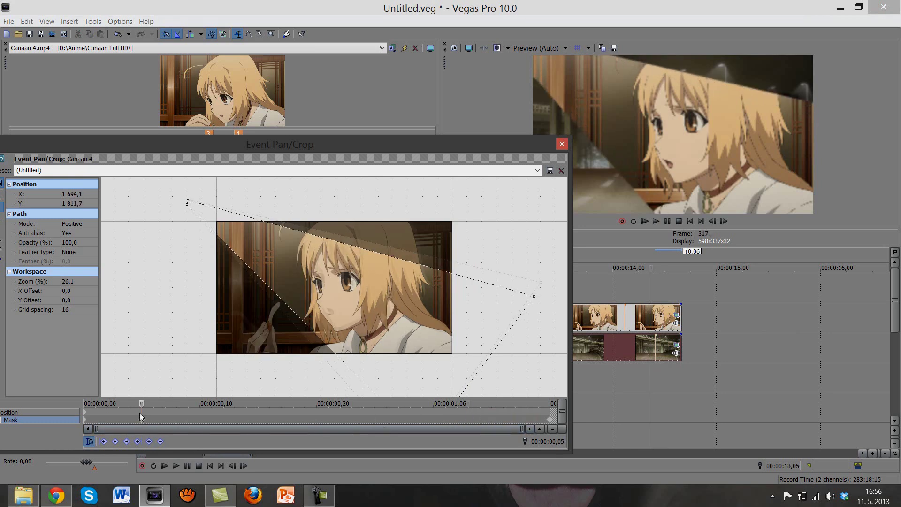
scroll(143, 419, up, 2)
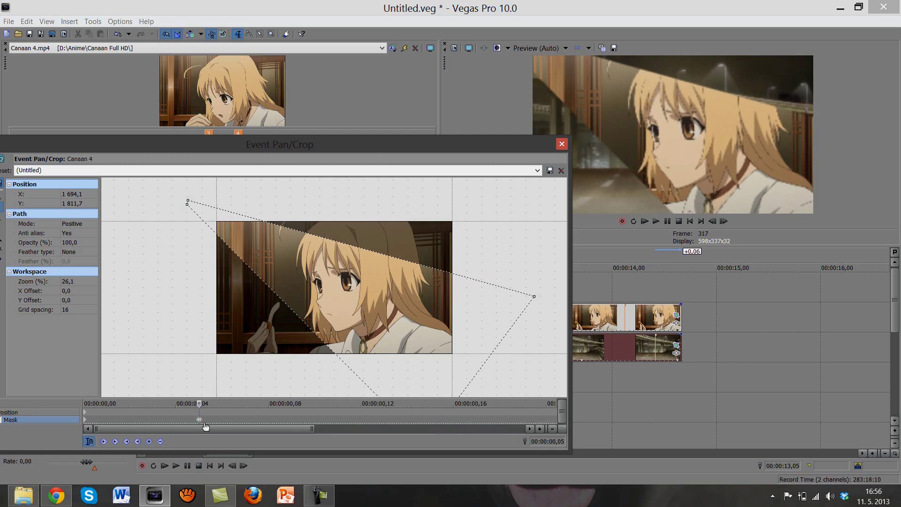
Move the near-full triangle's mask keyframe to 00:00:00,04, check the frames after it, and close Event Pan/Crop
drag(205, 424, 181, 425)
click(237, 409)
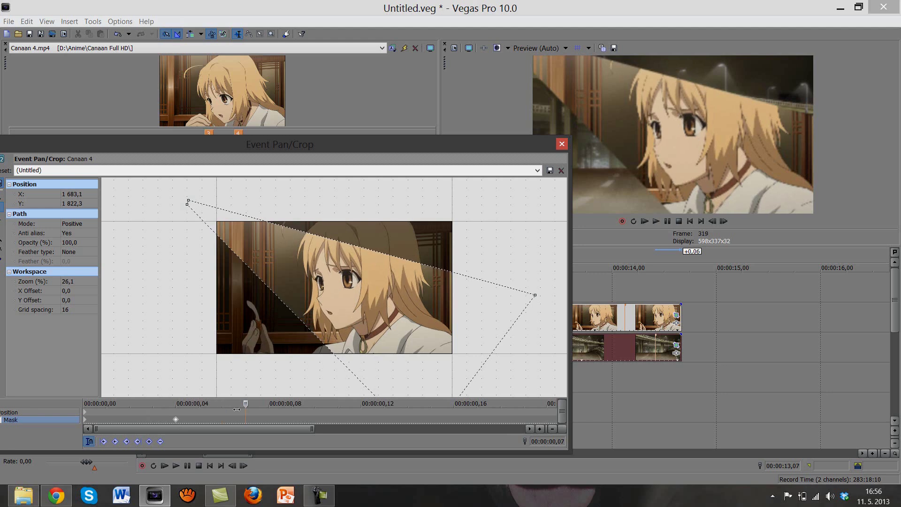
click(199, 407)
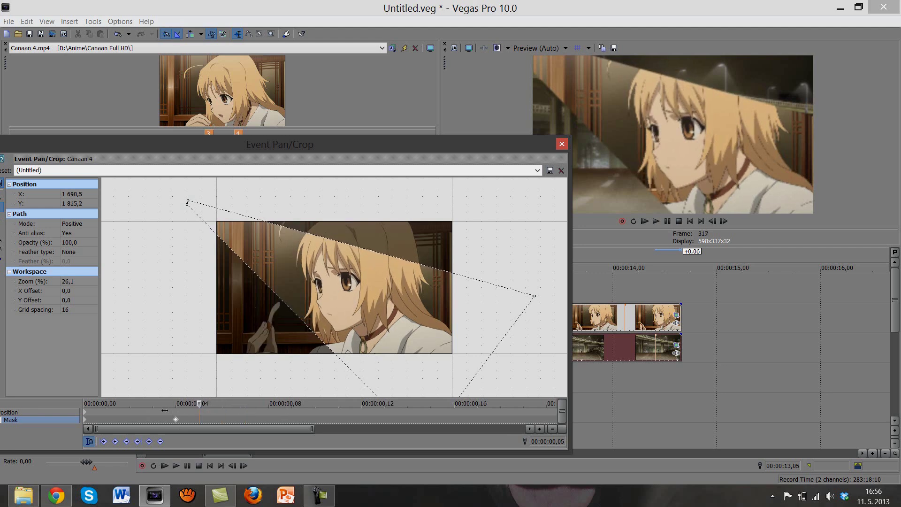
key(Left)
click(562, 144)
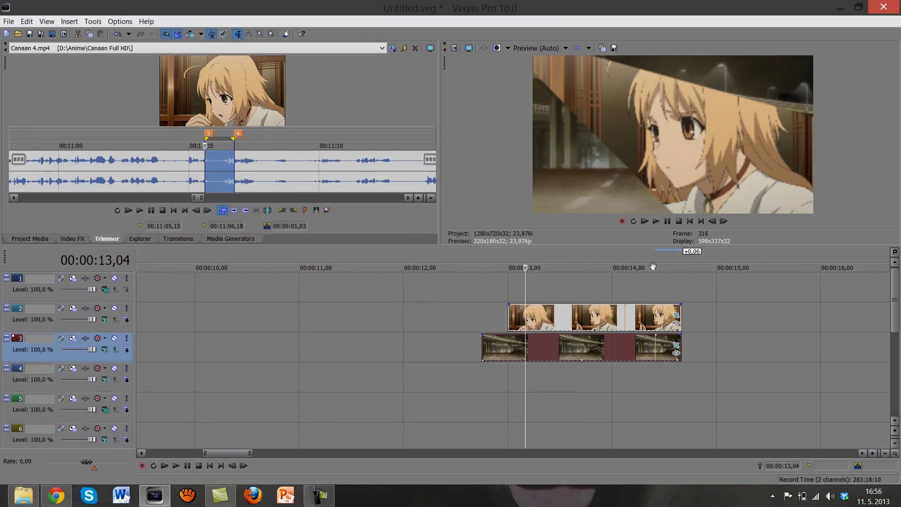
Select the time range from 00:00:12,16 to 00:00:14,21 around both clips and play back the triangle opening
scroll(692, 257, up, 1)
drag(694, 260, 641, 263)
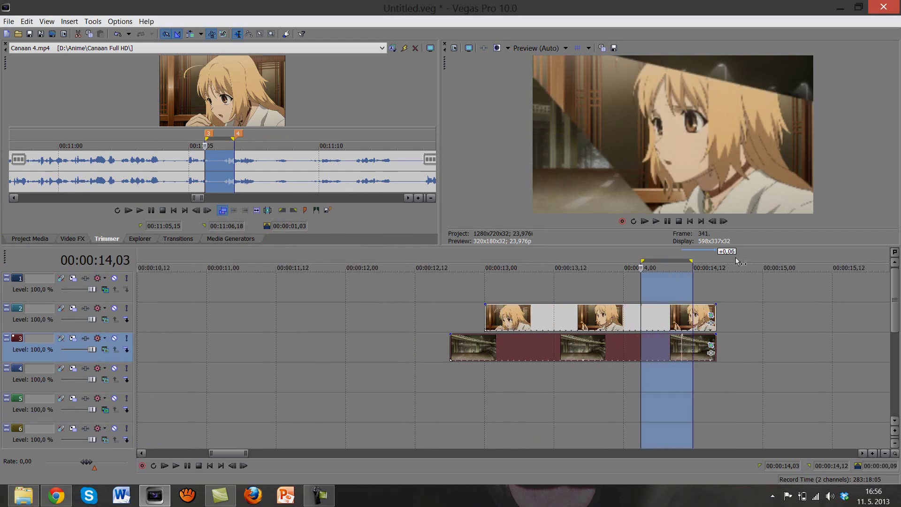
drag(746, 260, 438, 284)
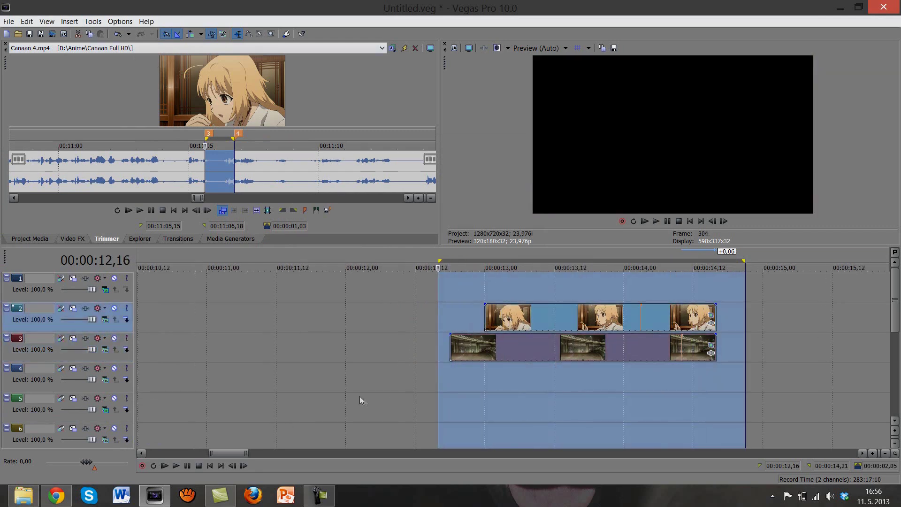
key(space)
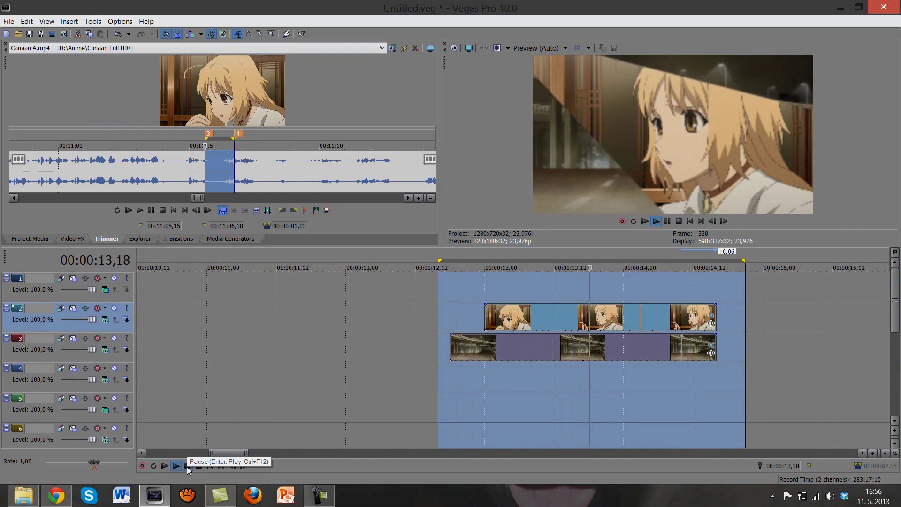
click(187, 465)
click(444, 323)
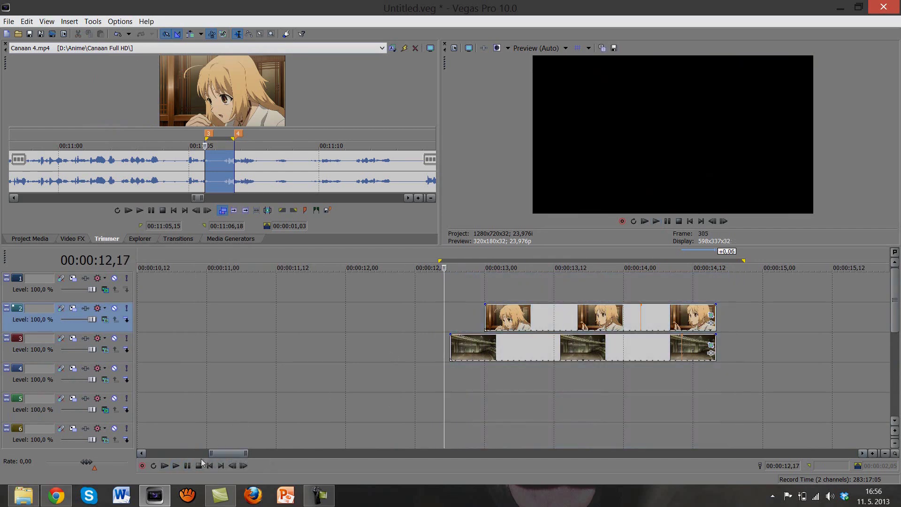
click(186, 465)
click(187, 465)
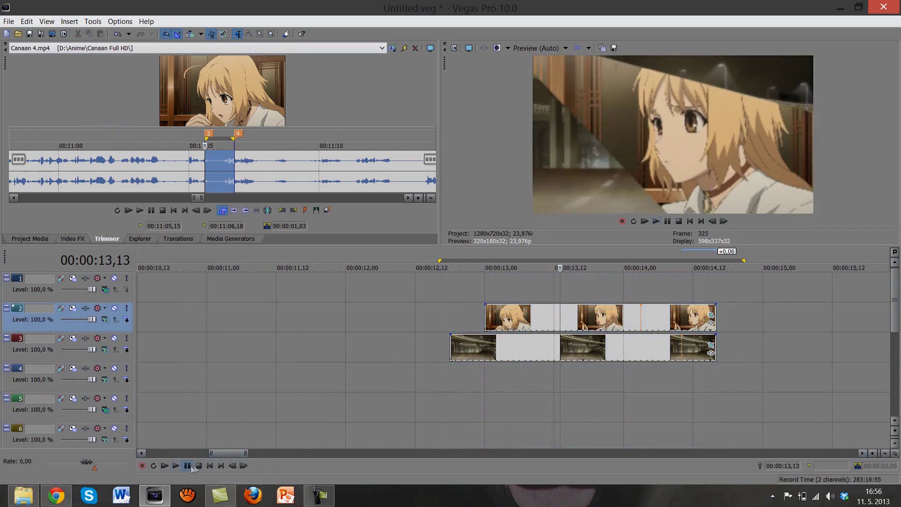
Reopen Event Pan/Crop at the girl clip's start to check the mask keyframes, and close it
click(483, 305)
click(711, 316)
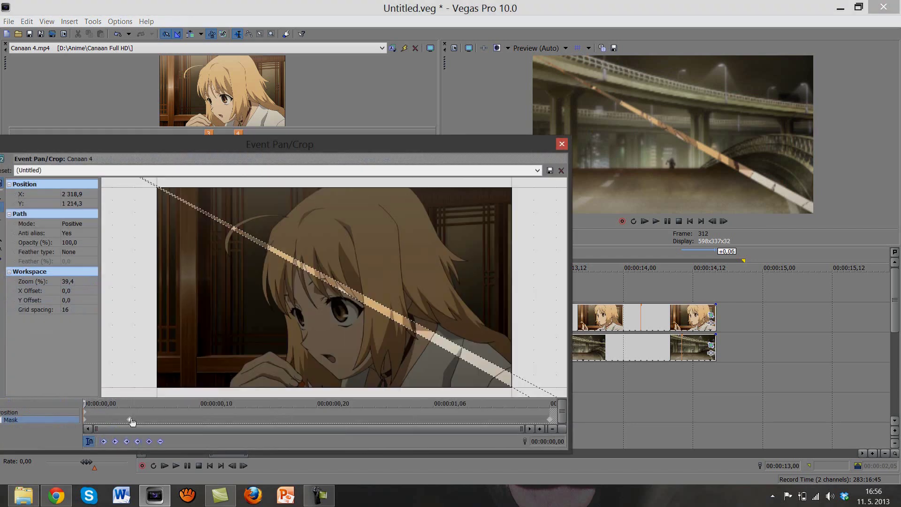
click(561, 145)
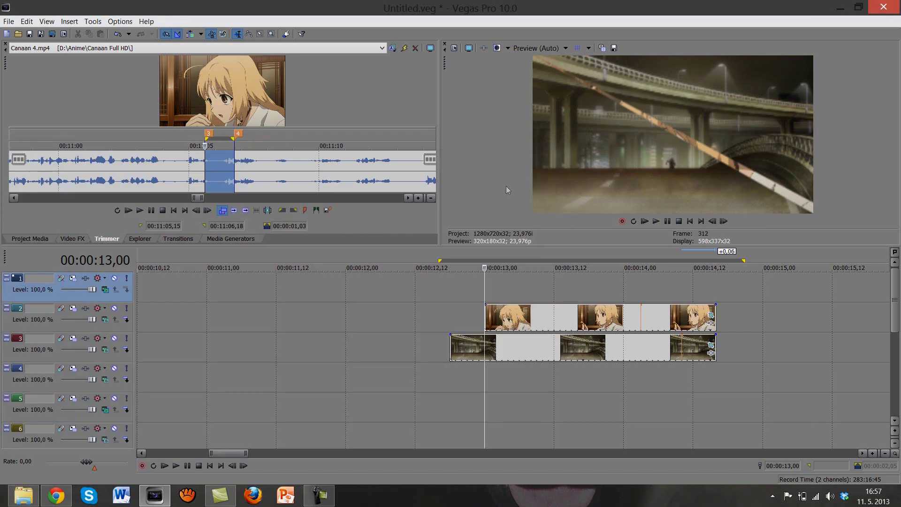
Build a preview of the range from 00:00:12,16 to 00:00:14,21 and play it back
click(93, 22)
click(143, 117)
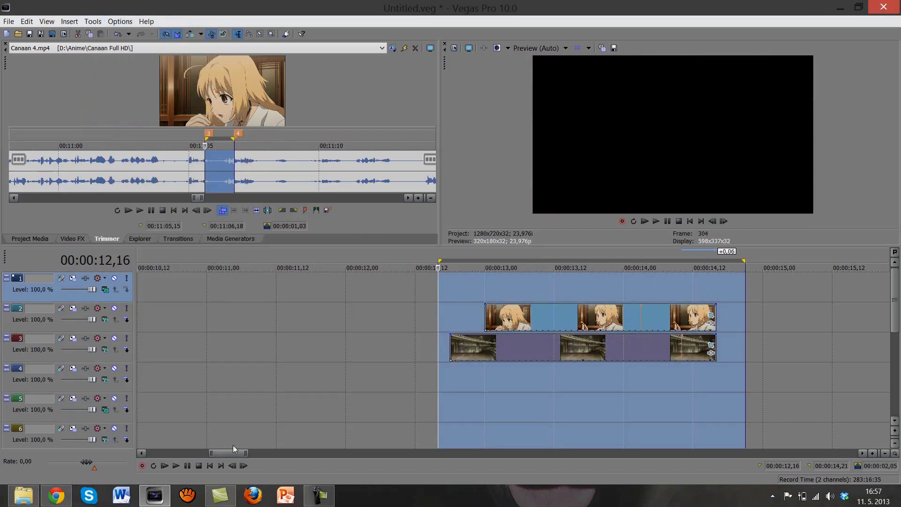
click(187, 466)
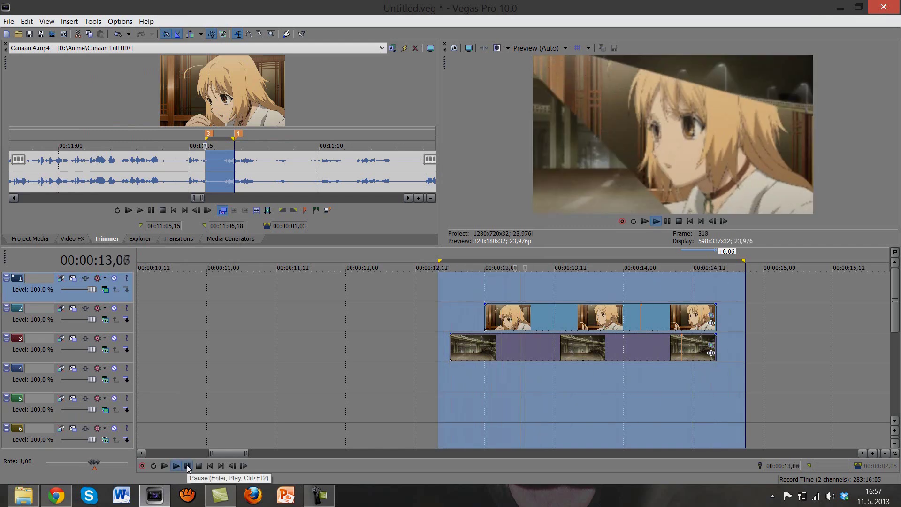
click(187, 466)
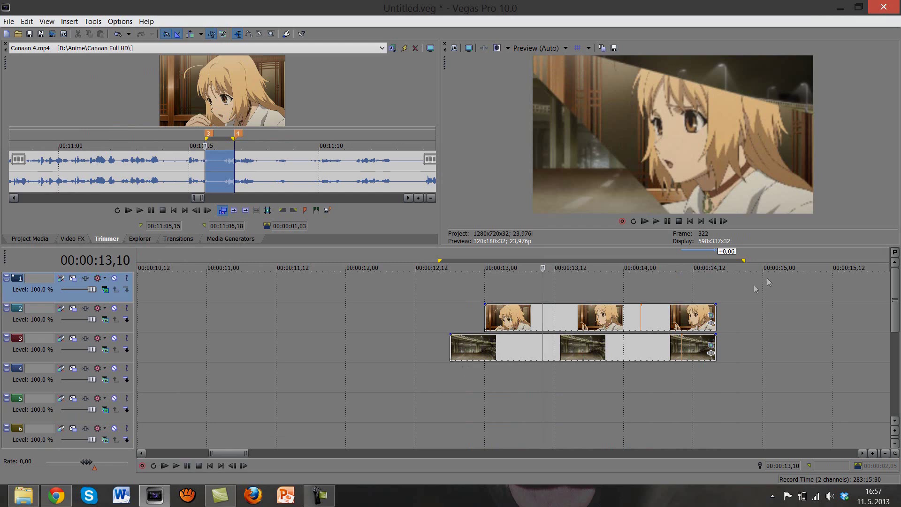
Insert a new video track above the girl clip's track
mouse_move(717, 305)
mouse_down()
mouse_move(602, 321)
mouse_move(789, 322)
mouse_up()
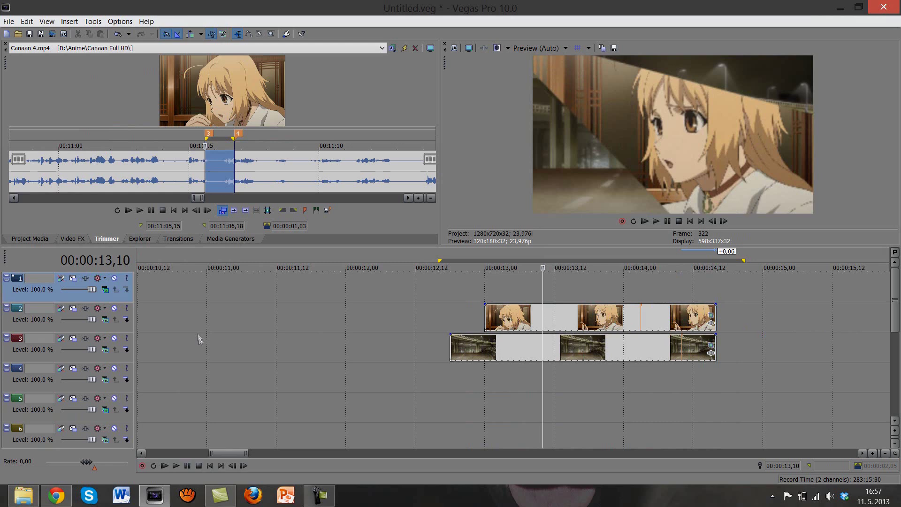
right_click(117, 331)
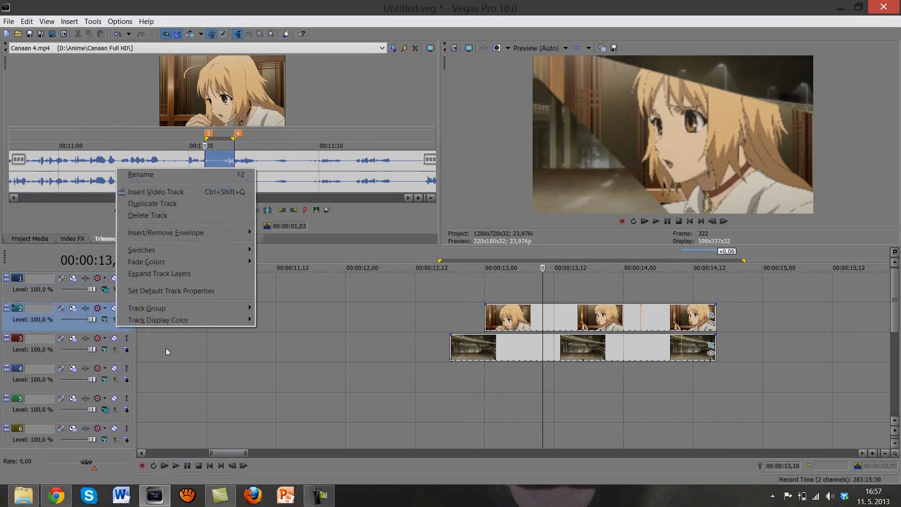
click(173, 199)
Search the Canaan 4.mp4 source in the Trimmer for another shot of the girl
click(252, 177)
drag(252, 177, 111, 173)
scroll(167, 190, down, 3)
drag(167, 170, 63, 178)
scroll(62, 177, down, 3)
click(323, 164)
drag(325, 165, 443, 169)
click(118, 163)
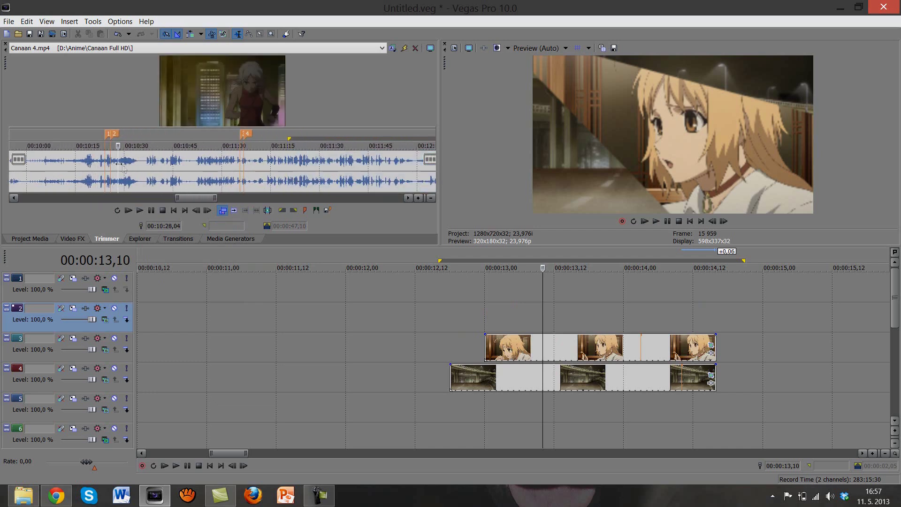
Mark the smiling girl shot in the Trimmer with markers at 00:10:51,05 and 00:10:53,17
drag(119, 168, 235, 172)
scroll(243, 172, up, 4)
click(237, 164)
right_click(235, 173)
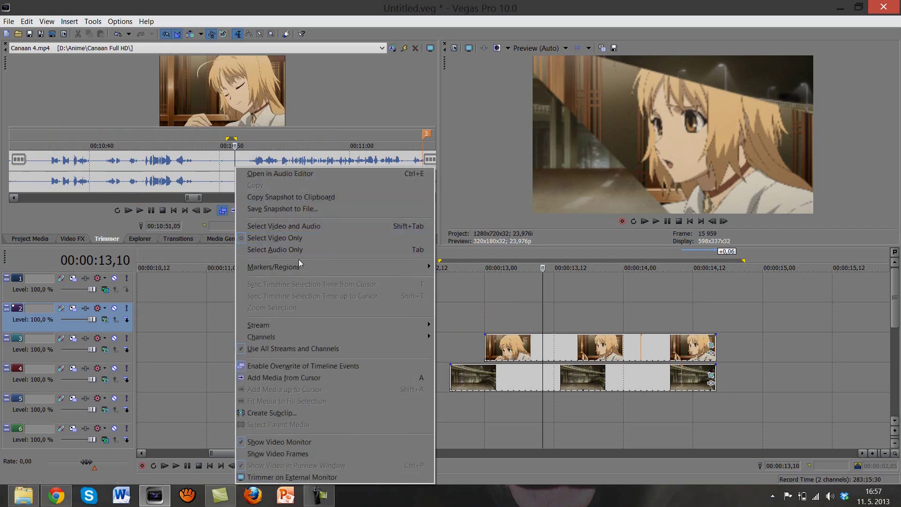
mouse_move(407, 270)
click(465, 267)
click(267, 168)
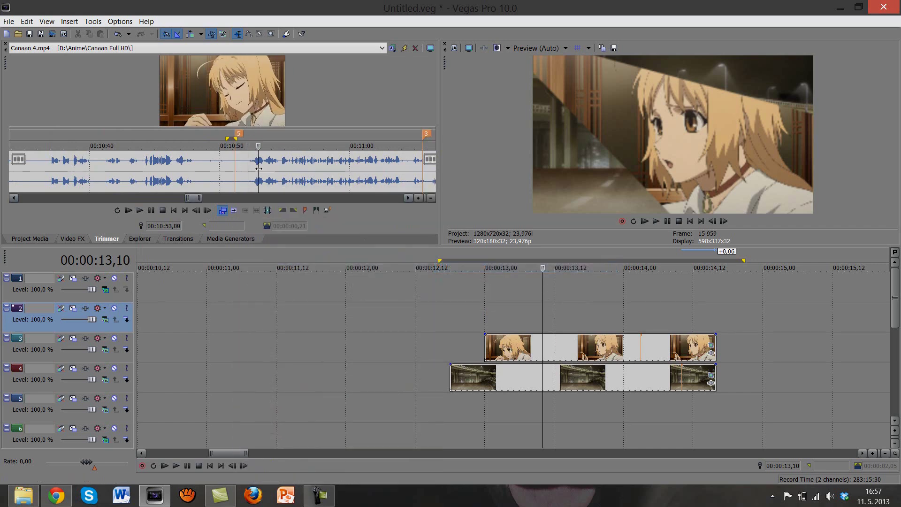
right_click(268, 167)
mouse_move(376, 267)
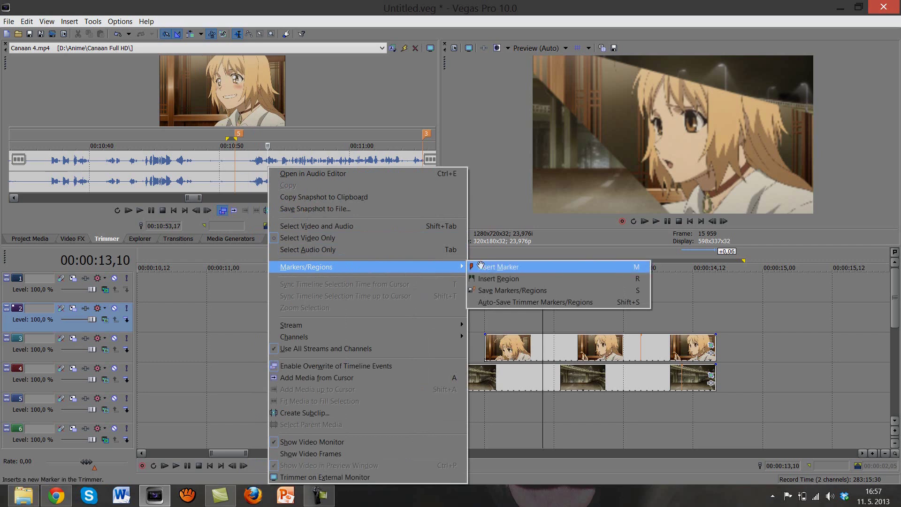
click(488, 268)
Place the marked shot on the new track from 00:00:13,18 to the other clips' end, and fade out the girl clip below from there
drag(260, 165, 785, 322)
drag(486, 319, 650, 311)
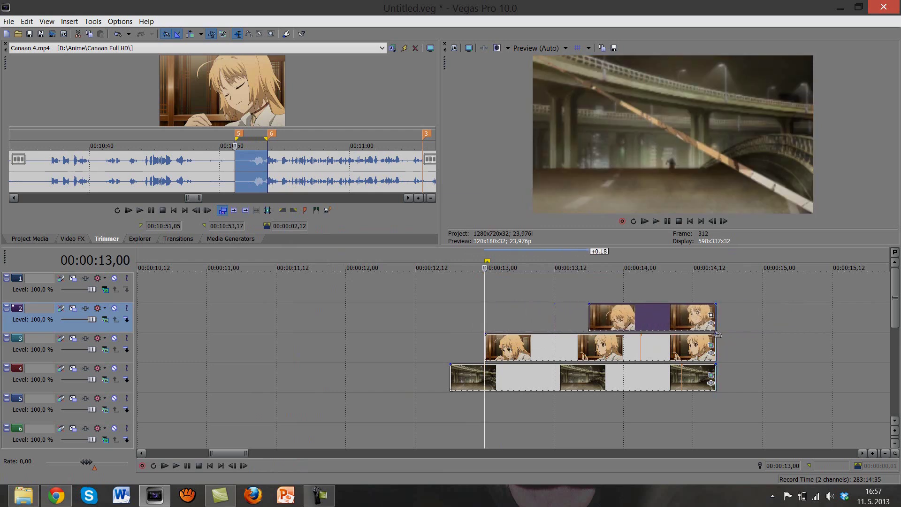
drag(714, 334, 575, 346)
Open the new clip's Event Pan/Crop with its mask enabled and the timeline cursor at the clip's start, 00:00:13,18
click(592, 298)
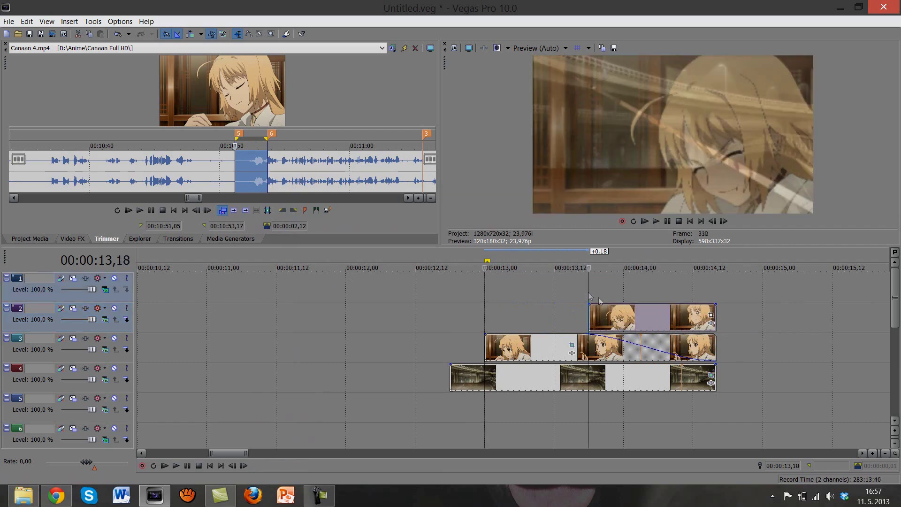
click(711, 316)
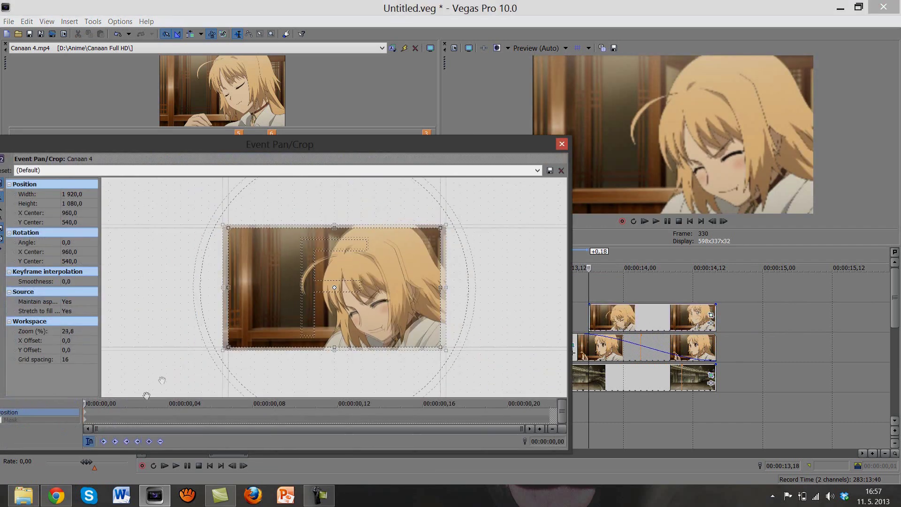
click(87, 420)
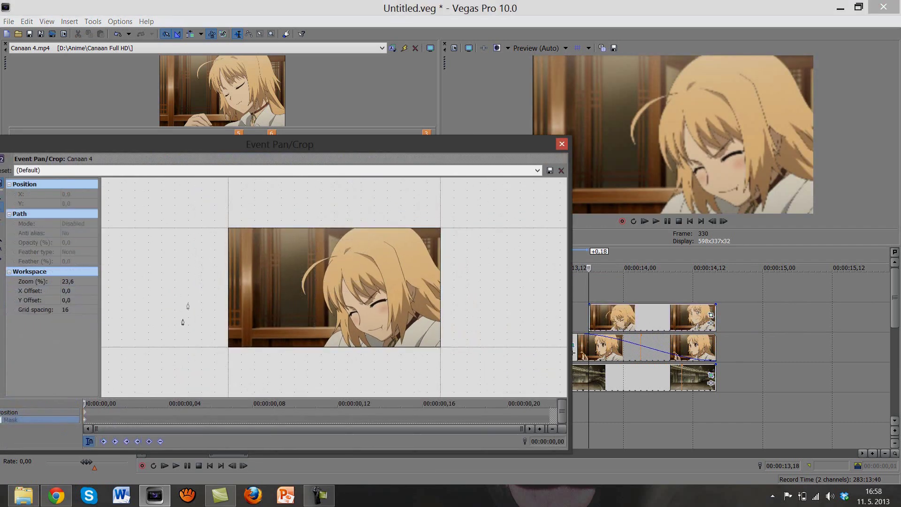
click(582, 289)
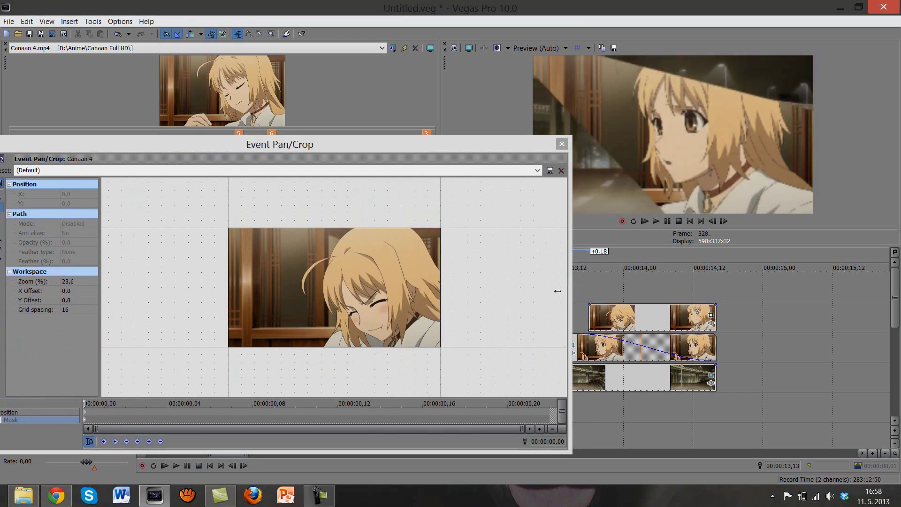
drag(558, 291, 588, 292)
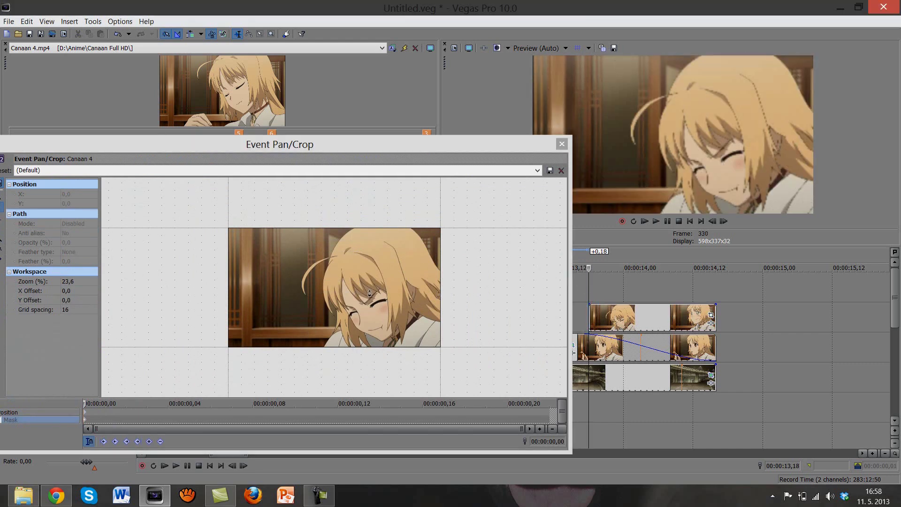
click(582, 294)
Draw a closed four-point, near-triangular mask over the girl, with outer points at about -689.2, 828.3 and 965.2, 1,638.3
click(463, 206)
click(151, 319)
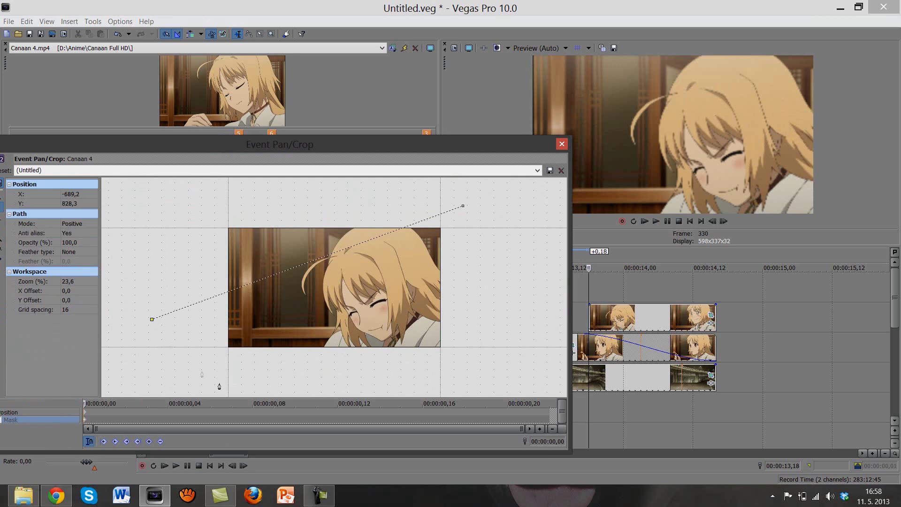
scroll(319, 388, down, 2)
click(335, 387)
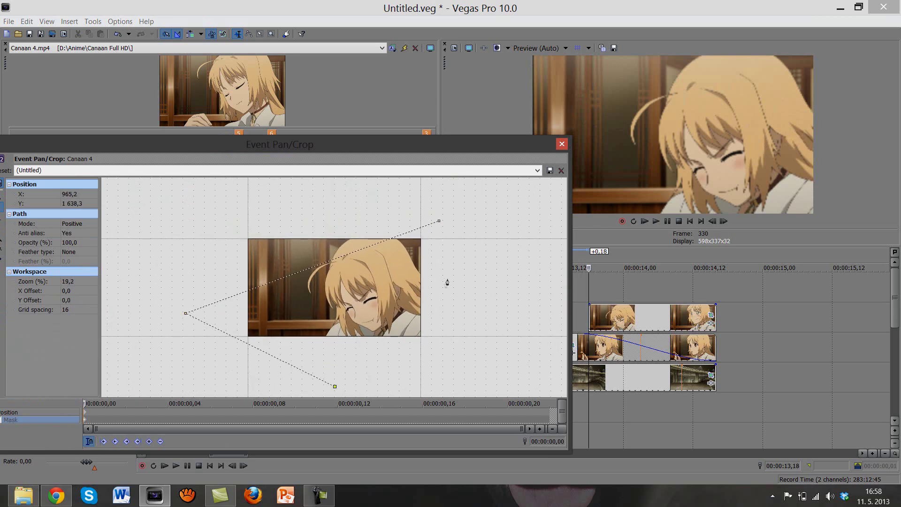
click(458, 231)
click(439, 221)
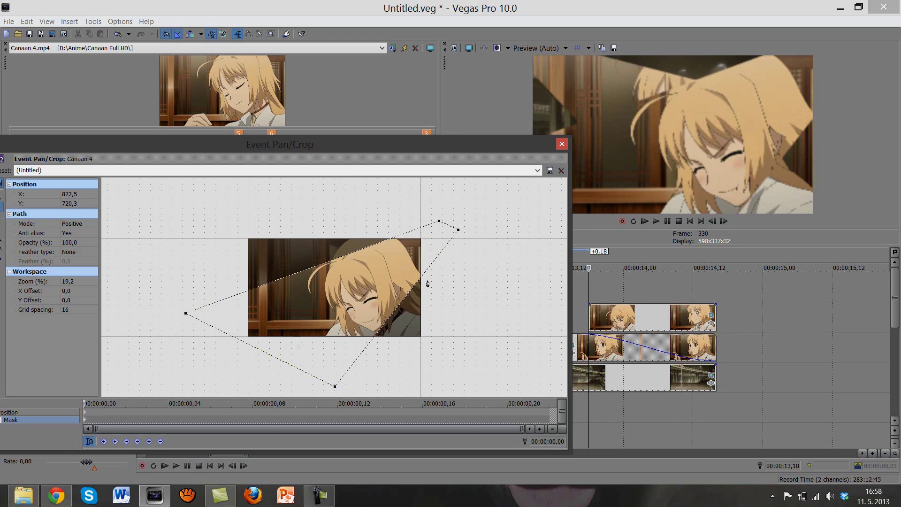
click(462, 259)
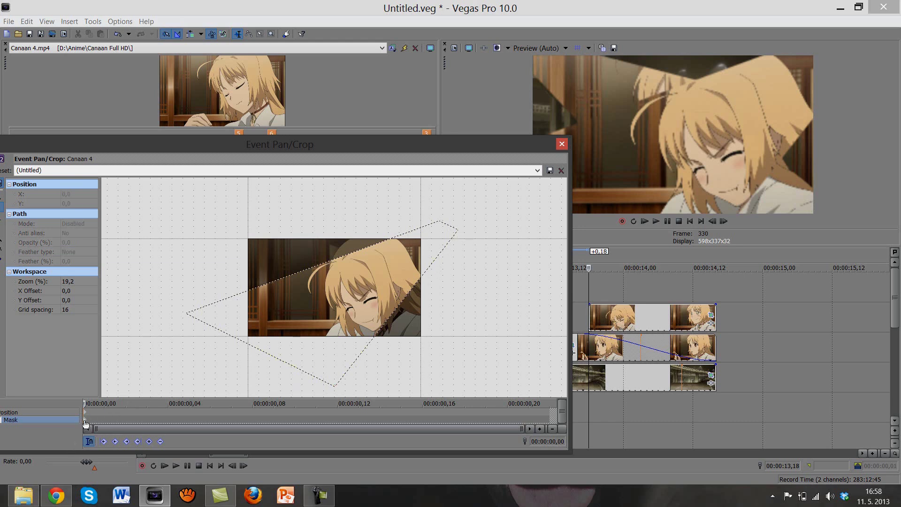
Copy the mask keyframe to the clip's end and collapse the first keyframe's mask into a thin rising diagonal line
drag(334, 388, 219, 357)
click(187, 315)
drag(194, 325, 214, 358)
drag(458, 229, 443, 222)
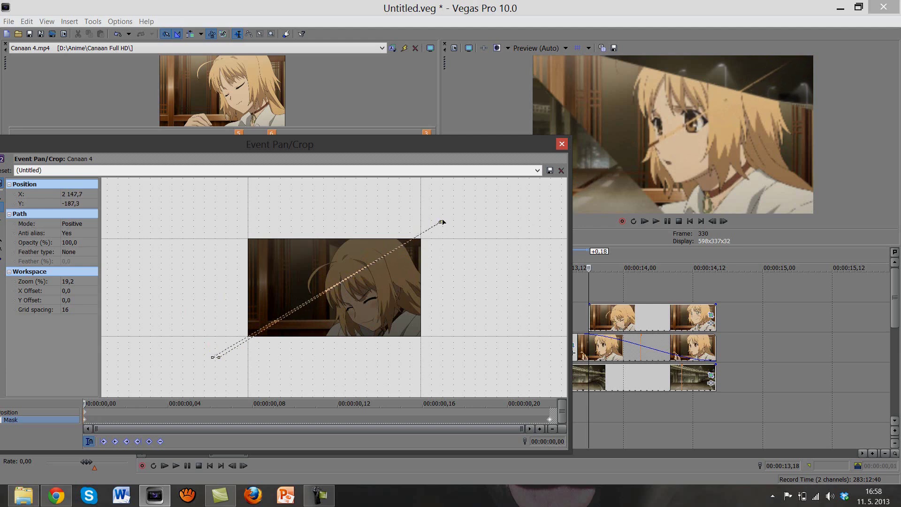
Add a mask keyframe holding the near-full triangle at 00:00:00,18, move it to about 00:00:00,04, and close the crop window
click(465, 420)
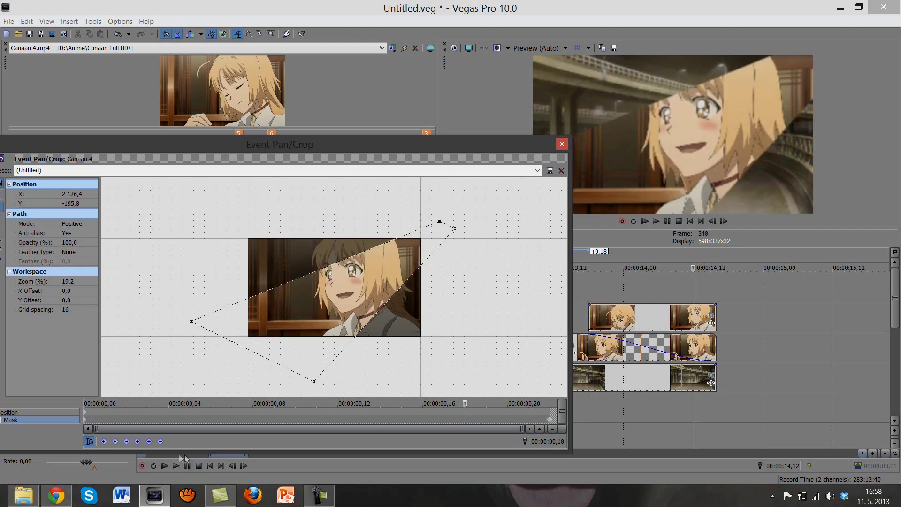
drag(465, 419, 168, 419)
click(562, 145)
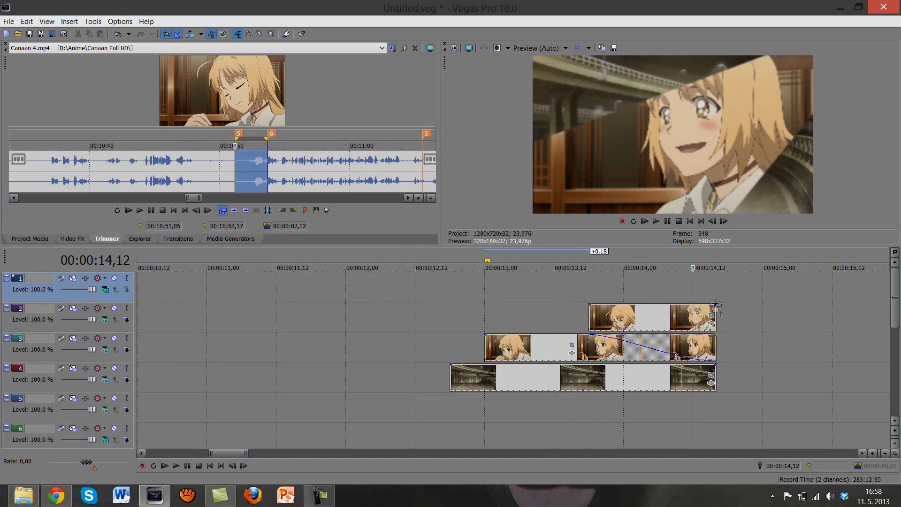
Fade out the new girl clip from about 00:00:14,02 to its end, and build and play a preview from 00:00:12,14 to 00:00:15,00
drag(714, 306, 634, 305)
drag(771, 263, 427, 263)
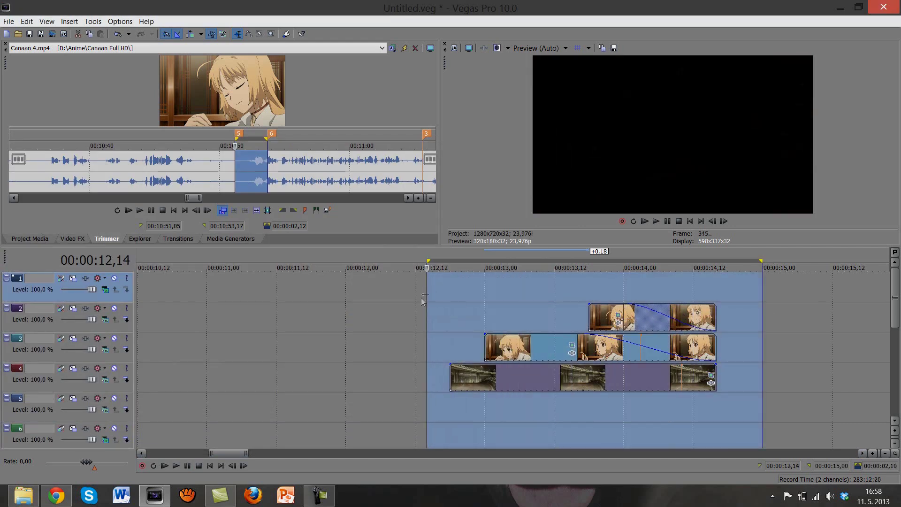
click(93, 22)
click(136, 116)
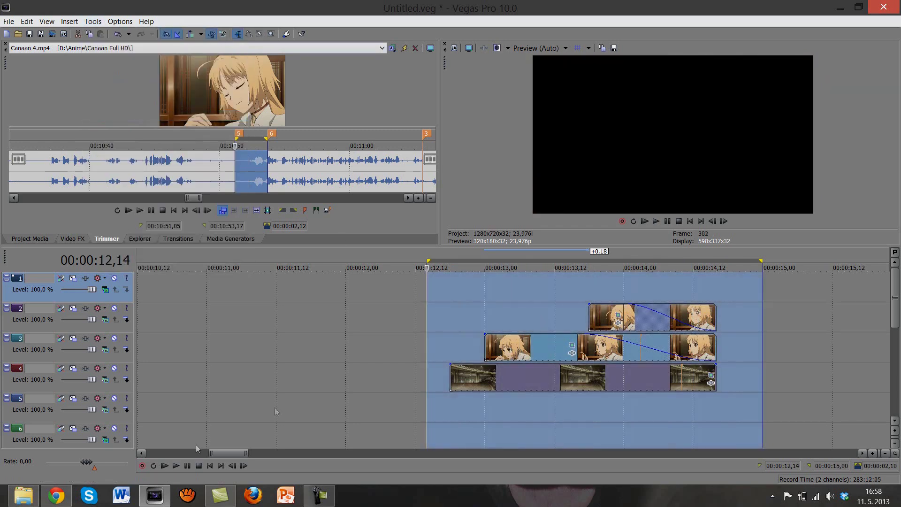
click(187, 465)
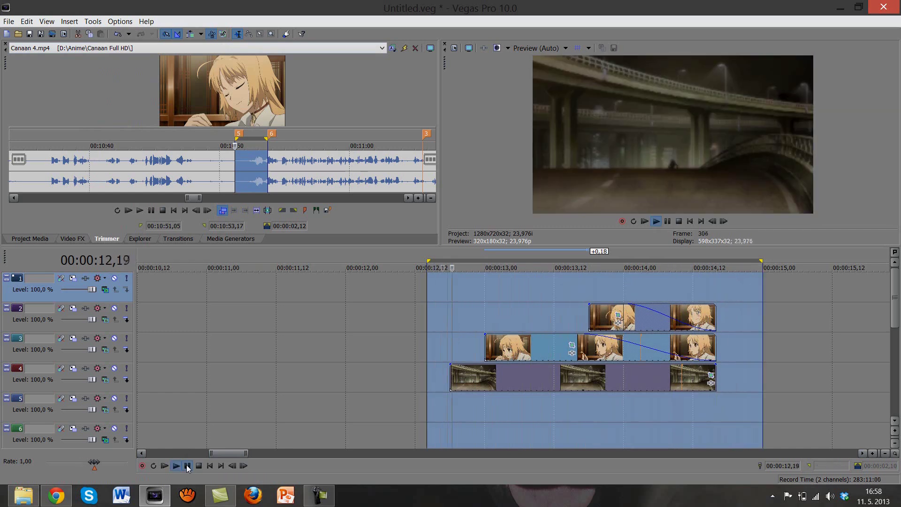
click(187, 465)
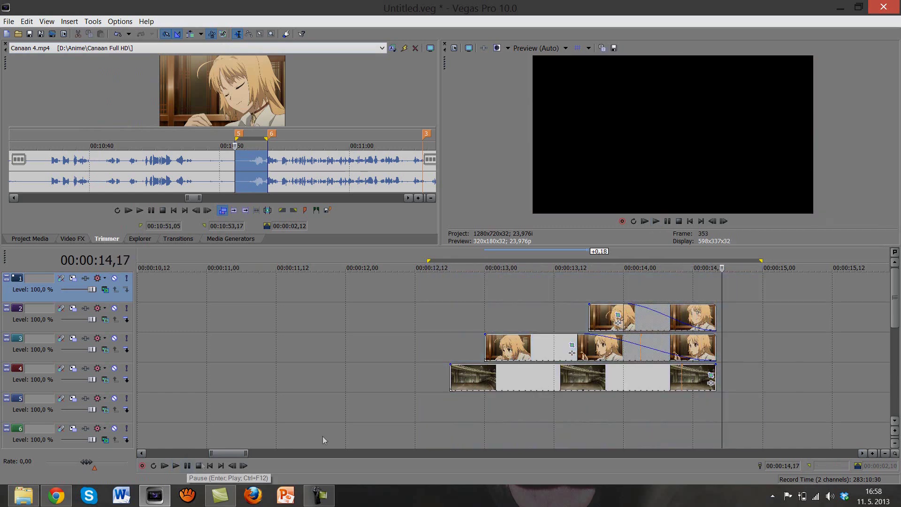
Check the split-screen effect by scrubbing and playing the timeline between about 00:00:13,00 and 00:00:13,23
click(566, 327)
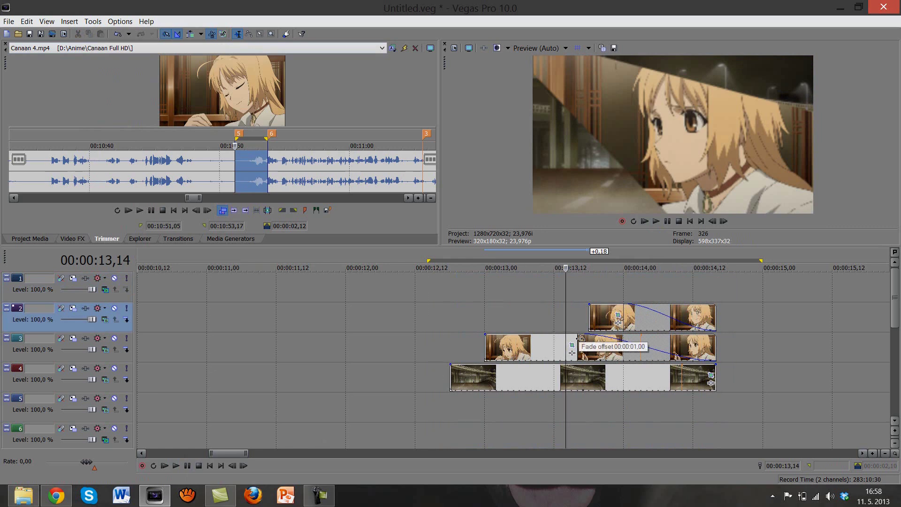
click(588, 311)
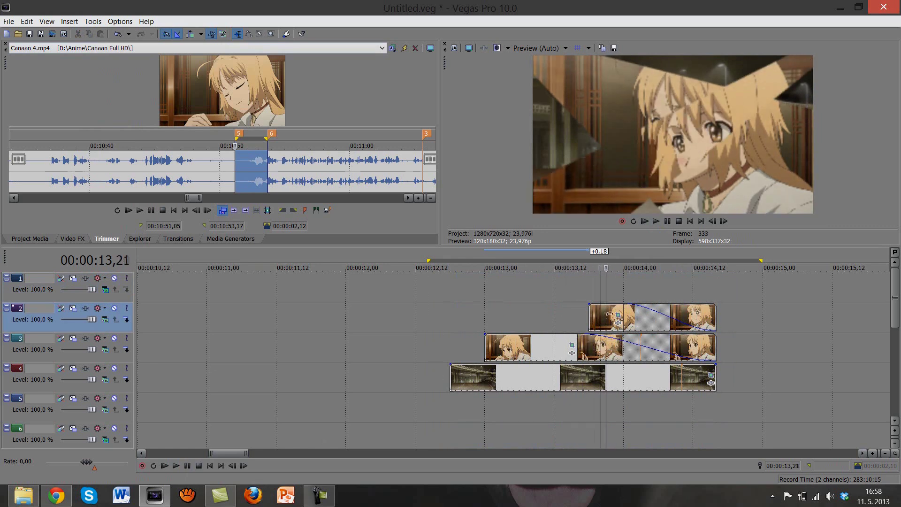
mouse_move(609, 314)
mouse_down()
mouse_move(640, 317)
mouse_move(619, 323)
mouse_up()
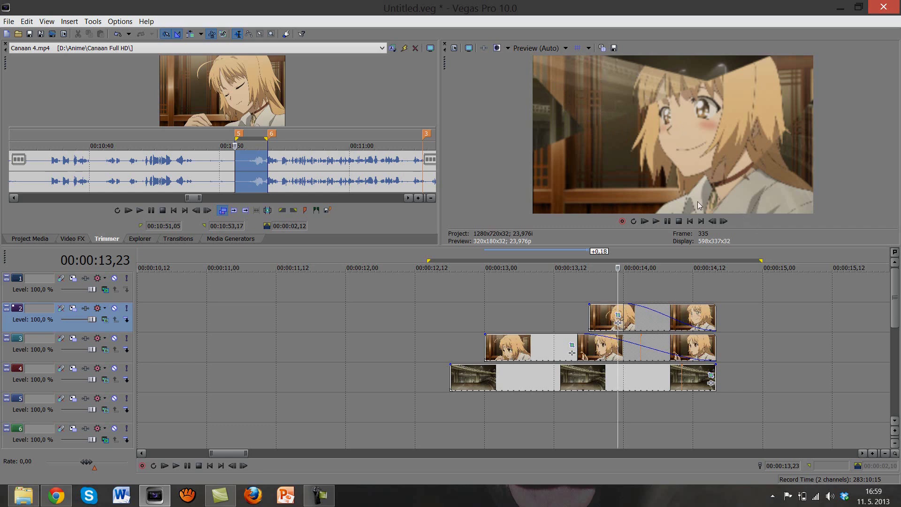
click(479, 311)
key(space)
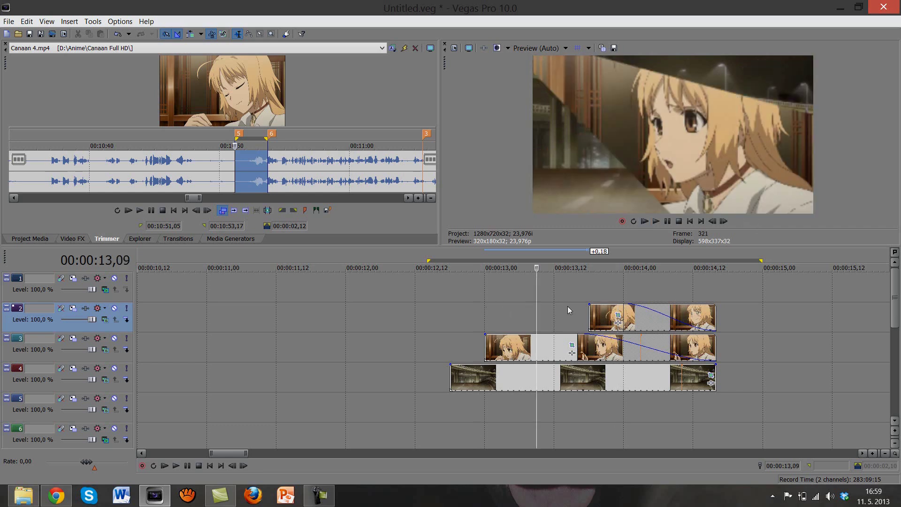
click(571, 308)
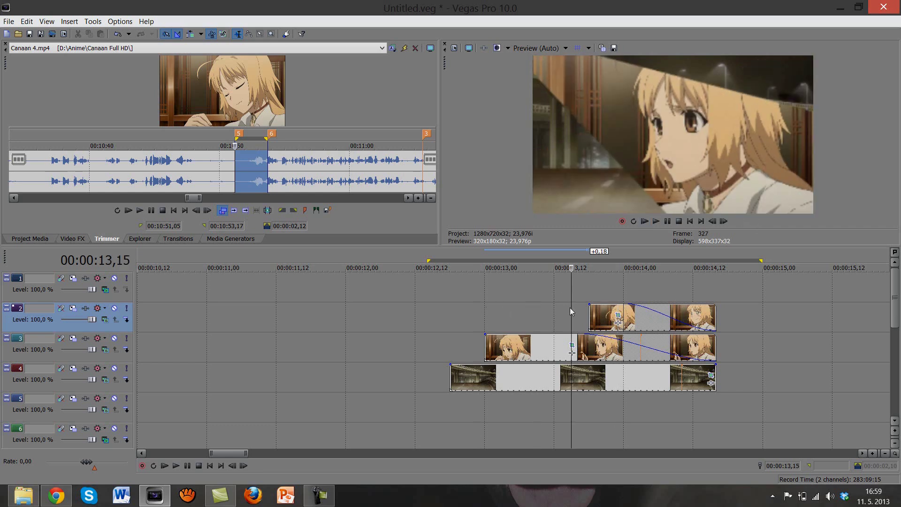
Add the Black and White video effect to the girl clip on track 3, show its keyframe lane, and close the effect window
click(80, 240)
drag(36, 57, 493, 298)
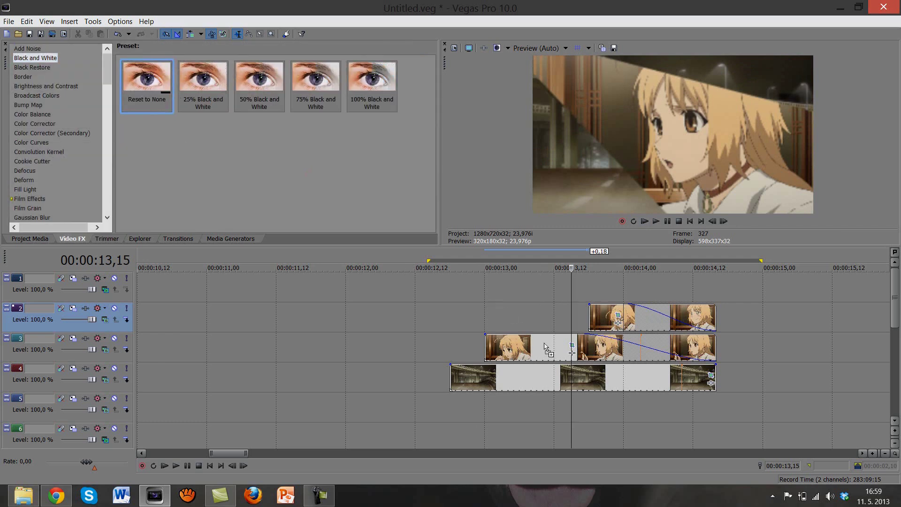
drag(544, 346, 544, 347)
click(132, 459)
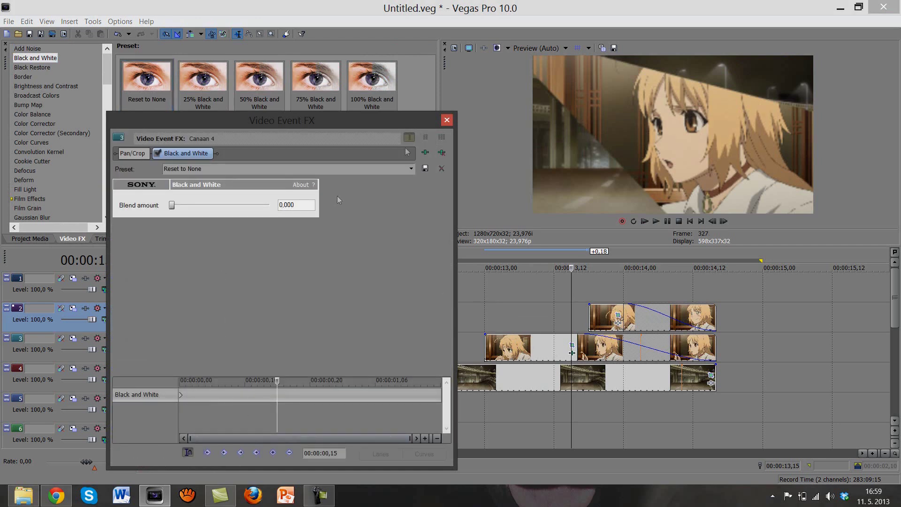
click(447, 121)
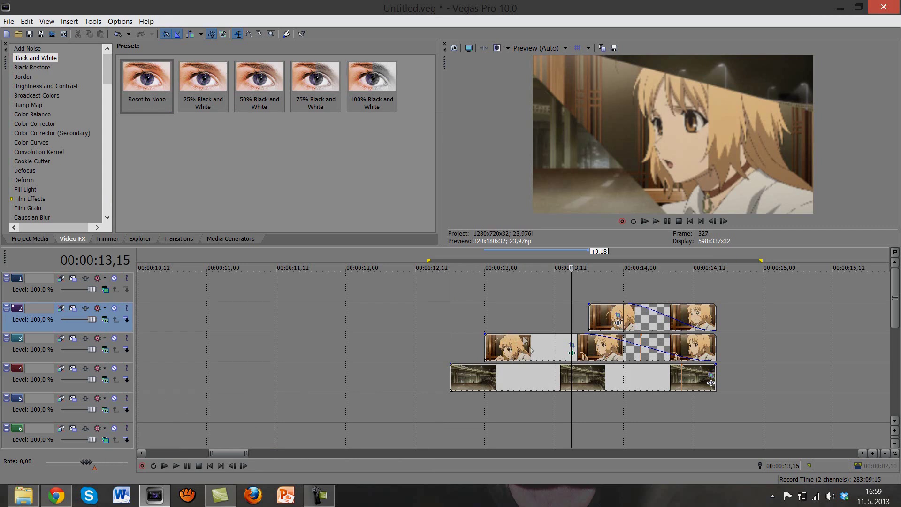
Raise the track 3 clip's Black and White blend amount at 00:00:00,10, shift that keyframe toward the clip's end, and close the effect window
click(572, 346)
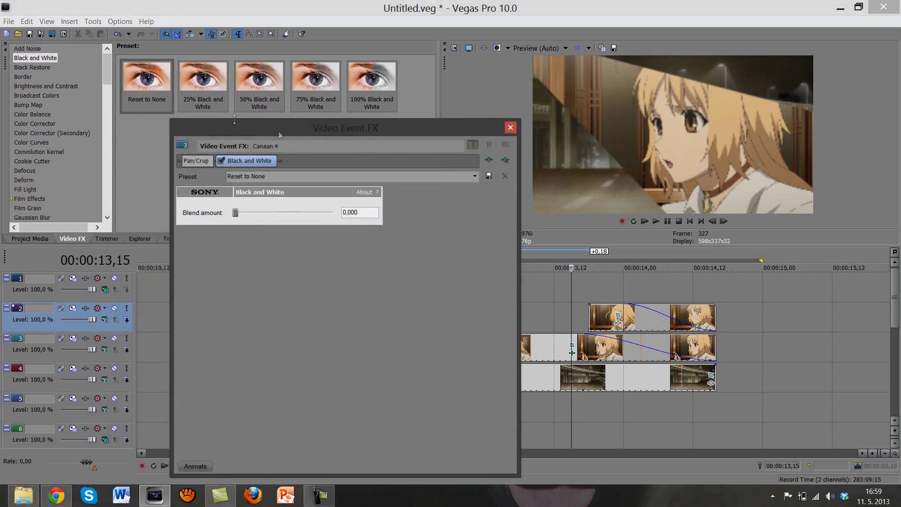
drag(281, 128, 225, 111)
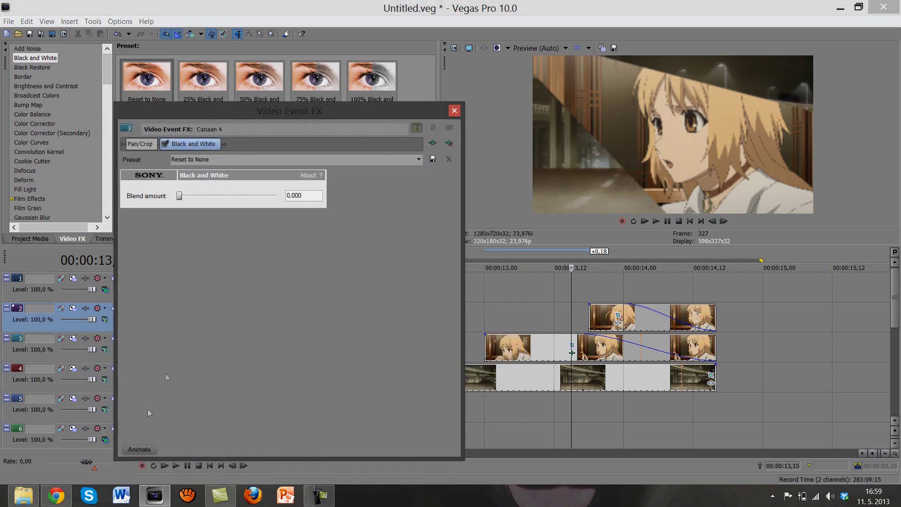
click(138, 450)
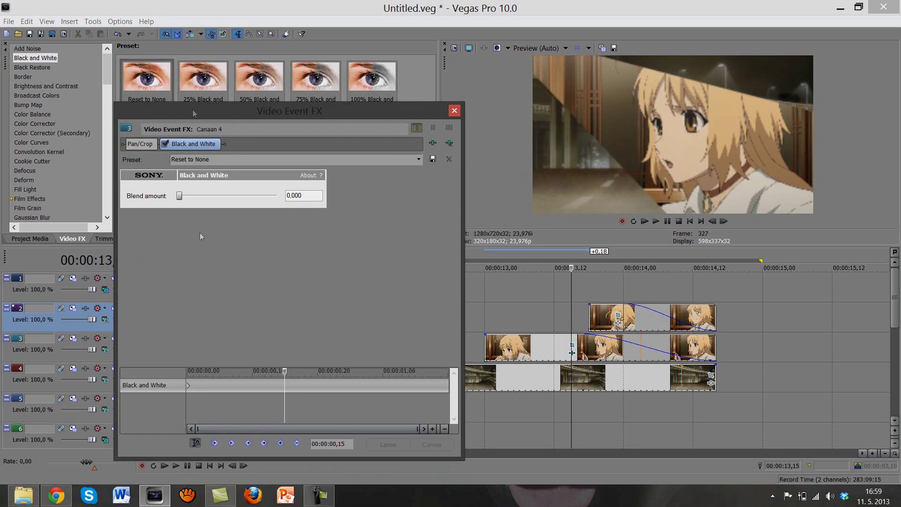
click(191, 385)
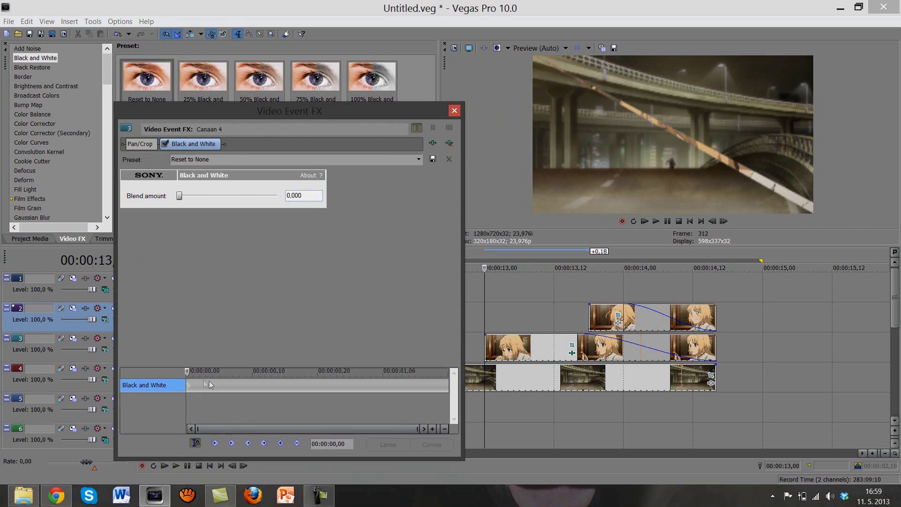
click(250, 383)
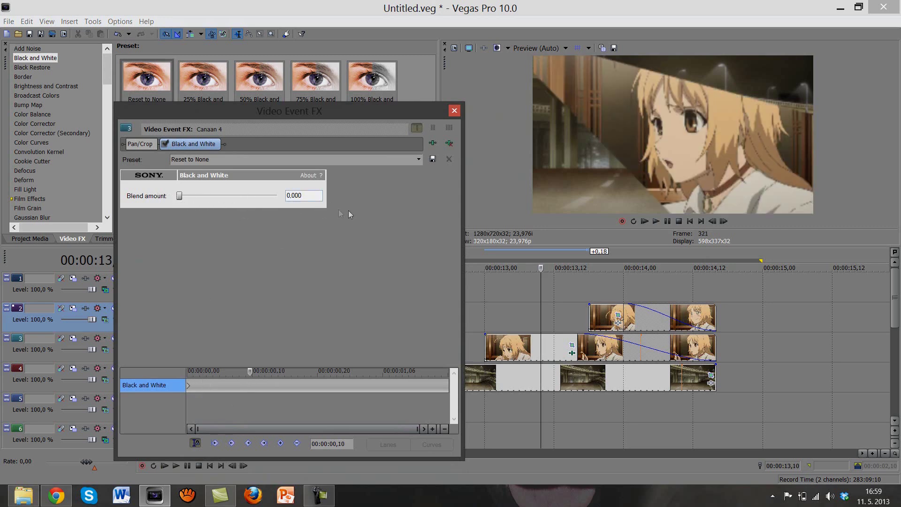
drag(186, 200, 326, 207)
drag(250, 386, 486, 366)
click(453, 111)
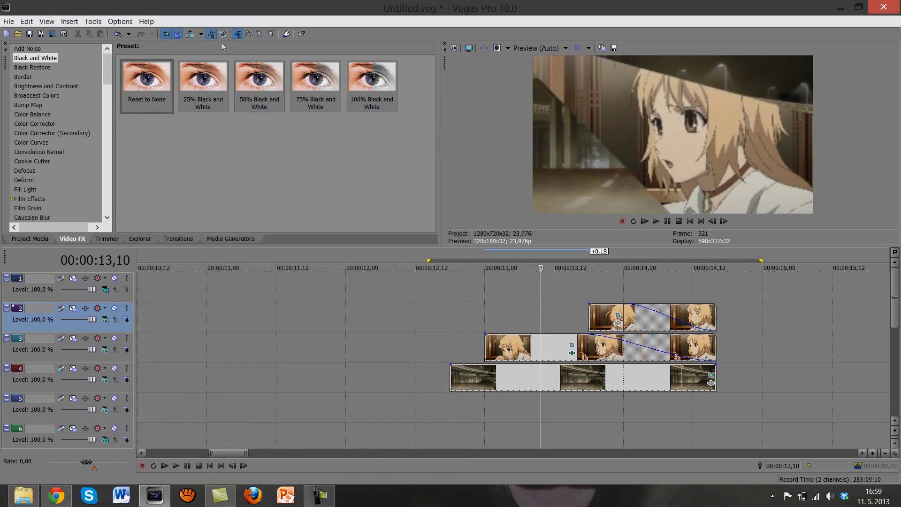
Build a preview of the selection from 00:00:12,14 to 00:00:15,00 and play it
click(92, 21)
click(121, 116)
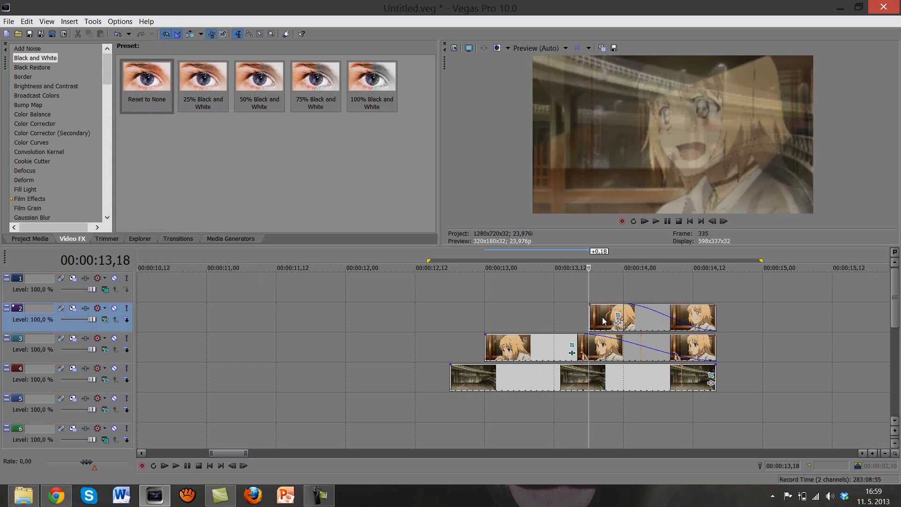
click(187, 466)
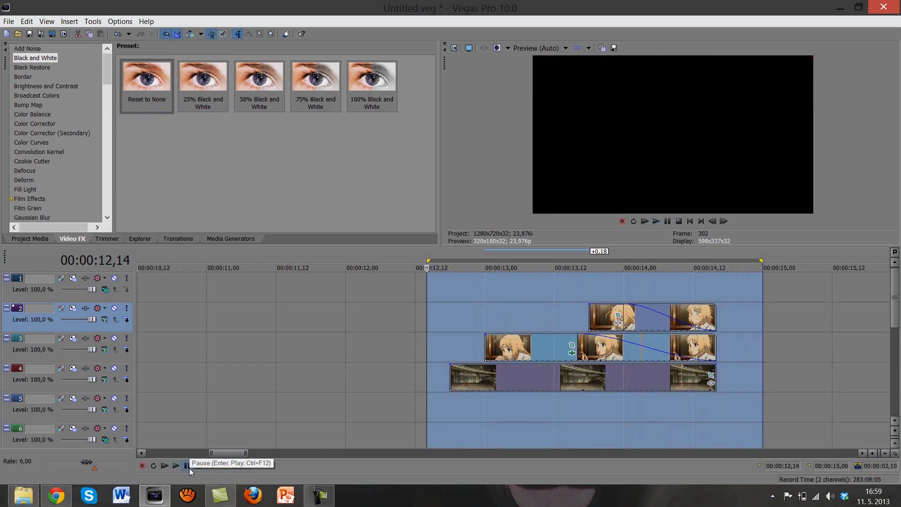
click(189, 467)
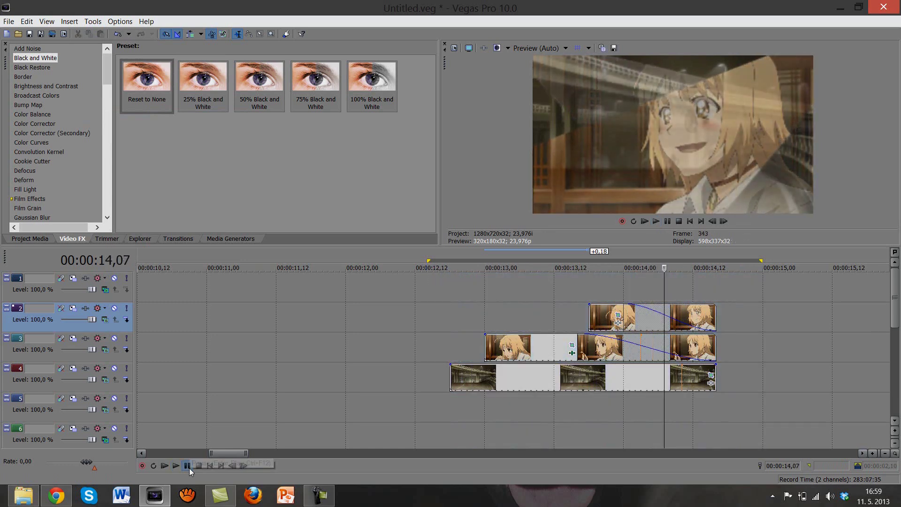
Examine the finished triangle masks, black-and-white blend and fades at several points between about 00:00:12,18 and 00:00:14,00
click(546, 305)
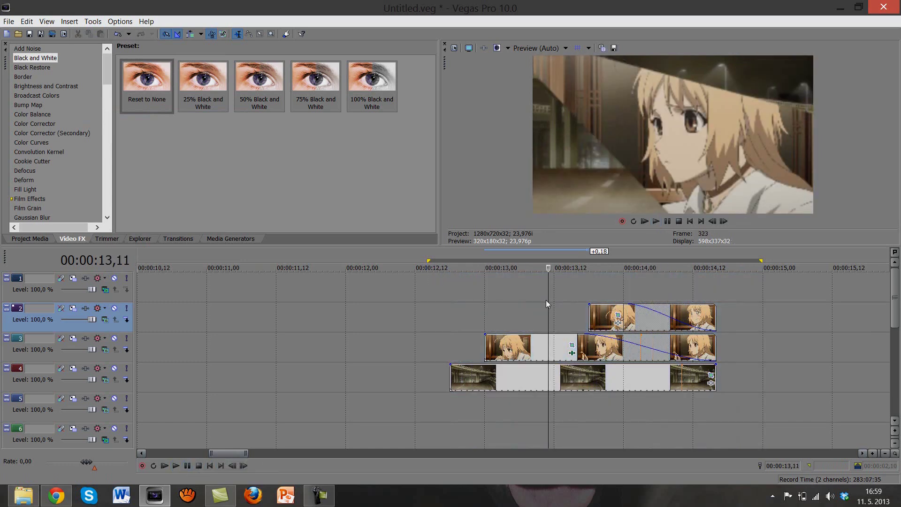
click(598, 298)
drag(598, 299, 581, 371)
click(560, 376)
click(479, 378)
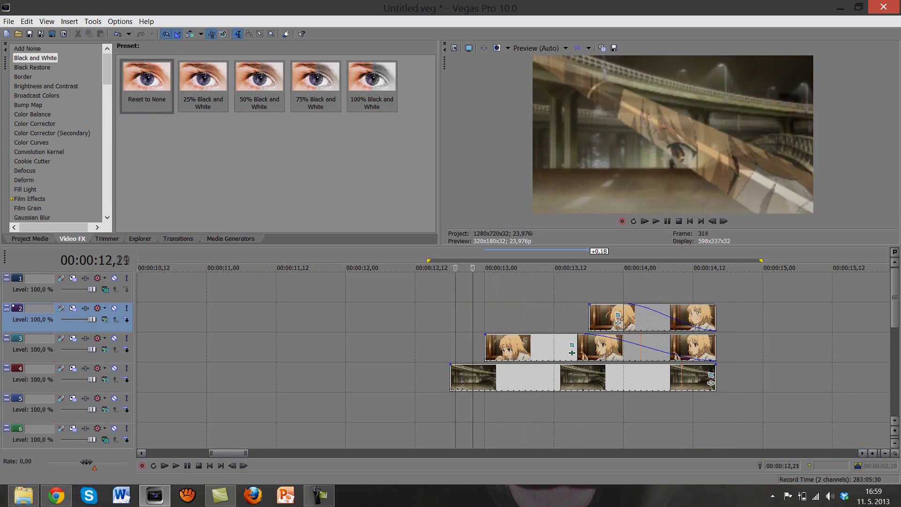
click(462, 378)
click(508, 383)
click(549, 381)
click(573, 383)
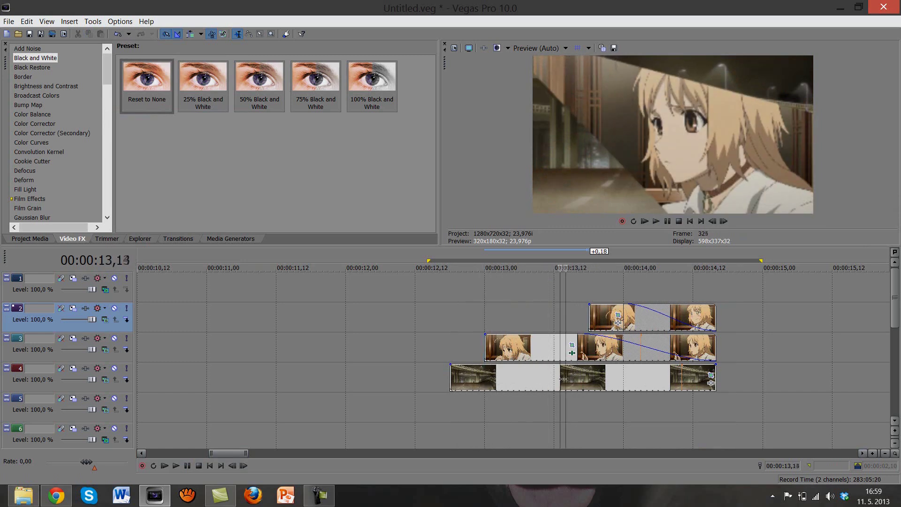
click(613, 384)
click(624, 385)
click(319, 495)
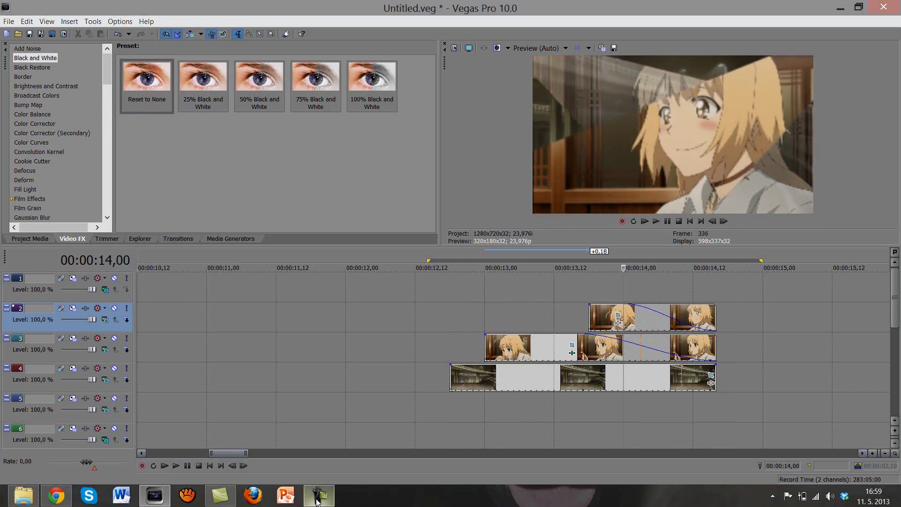